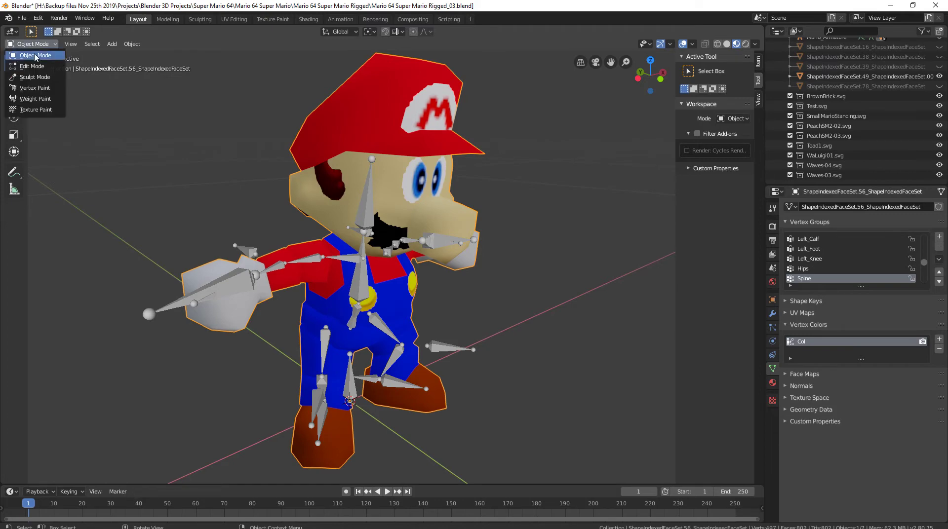
Step: Put the Mario mesh in Edit Mode and select the linked upper-arm section of the right sleeve
{"action": "left_click", "coordinate": [30, 63]}
{"action": "middle_click_drag", "start_coordinate": [486, 277], "coordinate": [557, 268]}
{"action": "middle_click_drag", "start_coordinate": [511, 339], "coordinate": [285, 287]}
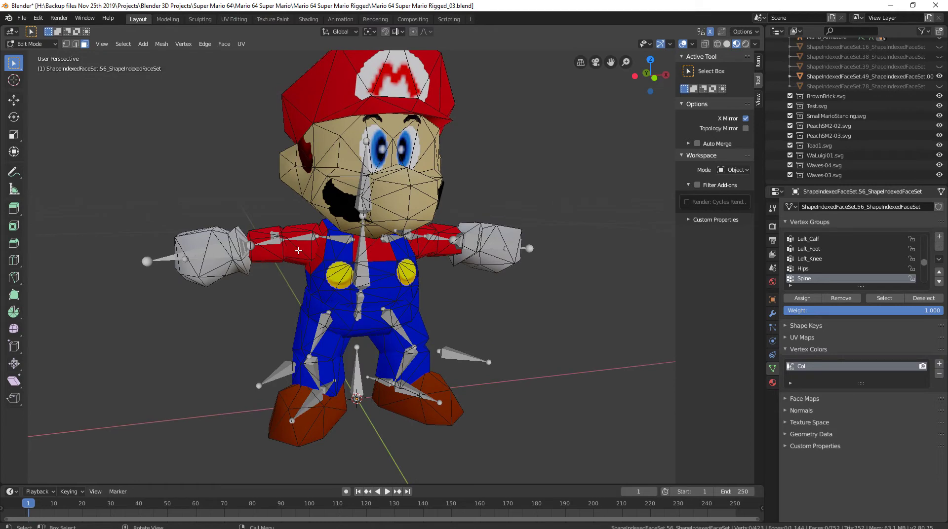
{"action": "key", "text": "l"}
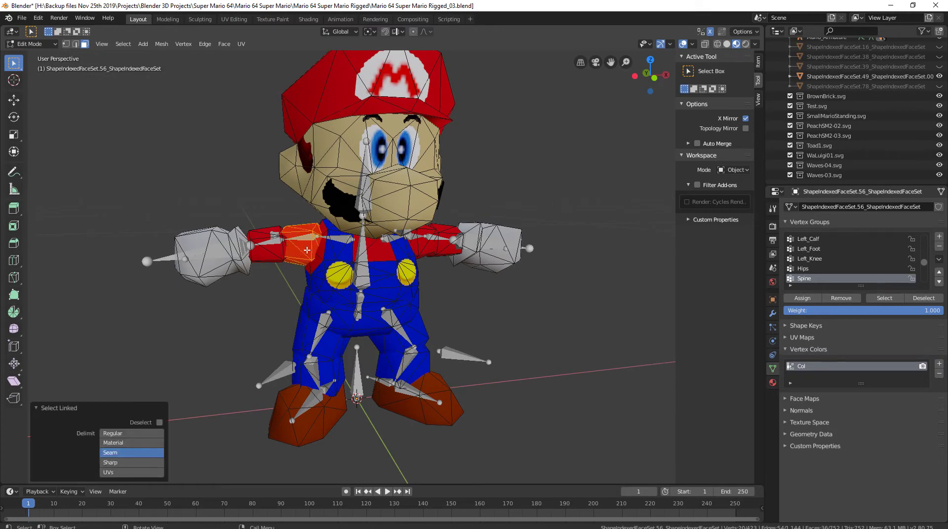
{"action": "middle_click_drag", "start_coordinate": [353, 264], "coordinate": [584, 293]}
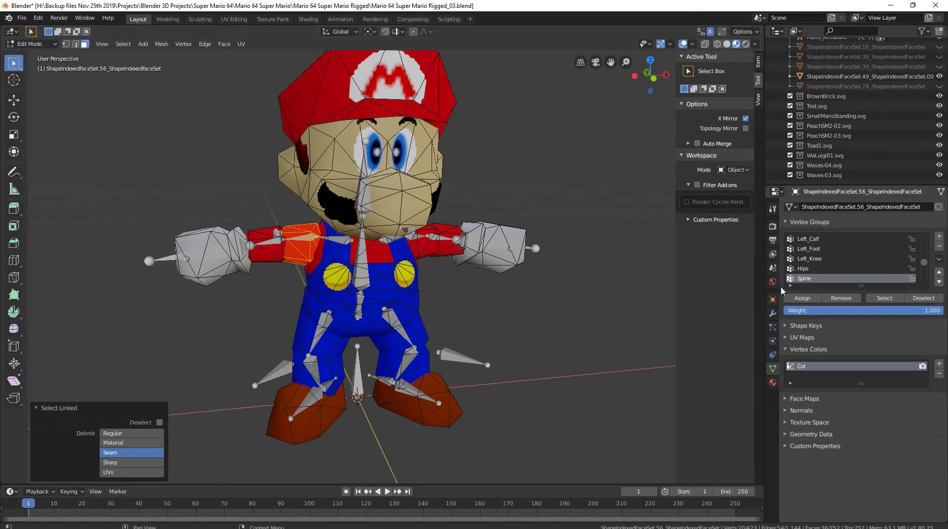
Step: Switch the mesh to Weight Paint mode and make Right_Bicep the active vertex group
{"action": "left_click", "coordinate": [47, 44]}
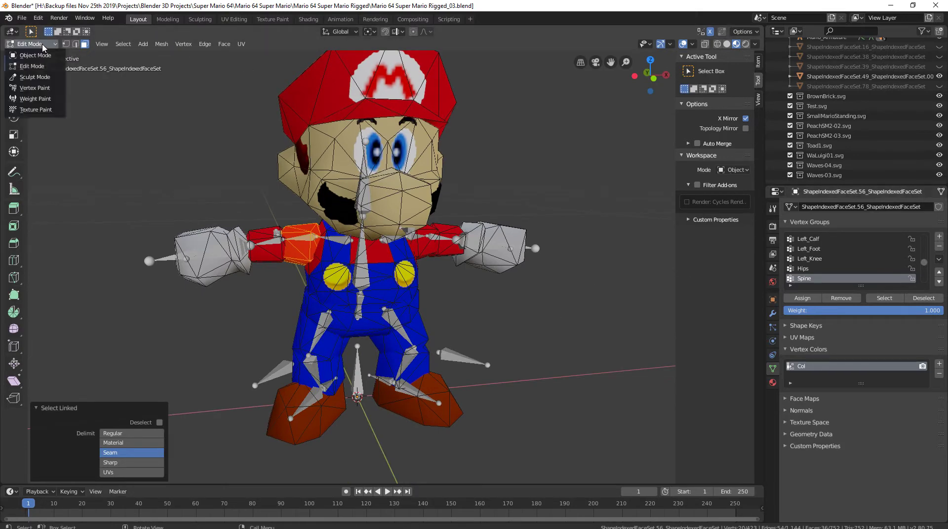
{"action": "left_click", "coordinate": [35, 99]}
{"action": "middle_click_drag", "start_coordinate": [128, 158], "coordinate": [308, 277]}
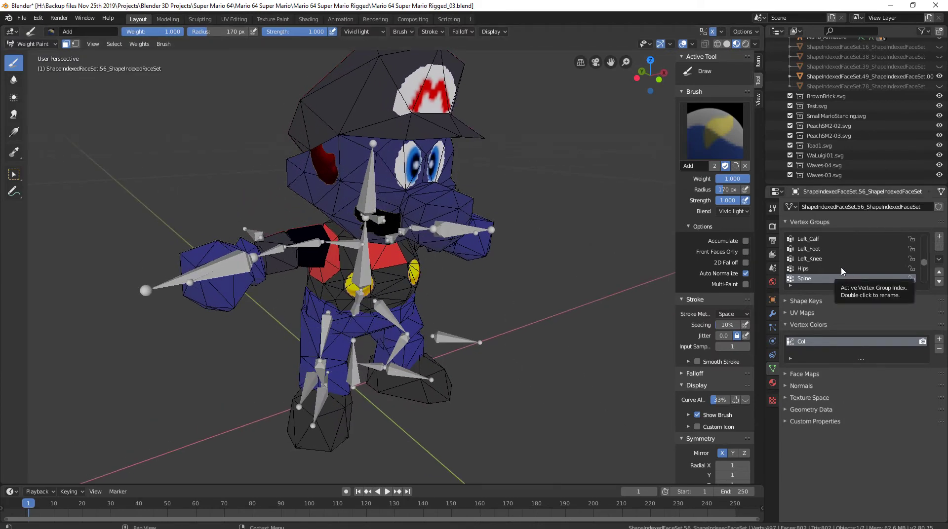
{"action": "scroll", "coordinate": [840, 263], "scroll_direction": "down", "scroll_amount": 3}
{"action": "scroll", "coordinate": [843, 260], "scroll_direction": "down", "scroll_amount": 5}
{"action": "scroll", "coordinate": [843, 258], "scroll_direction": "down", "scroll_amount": 1}
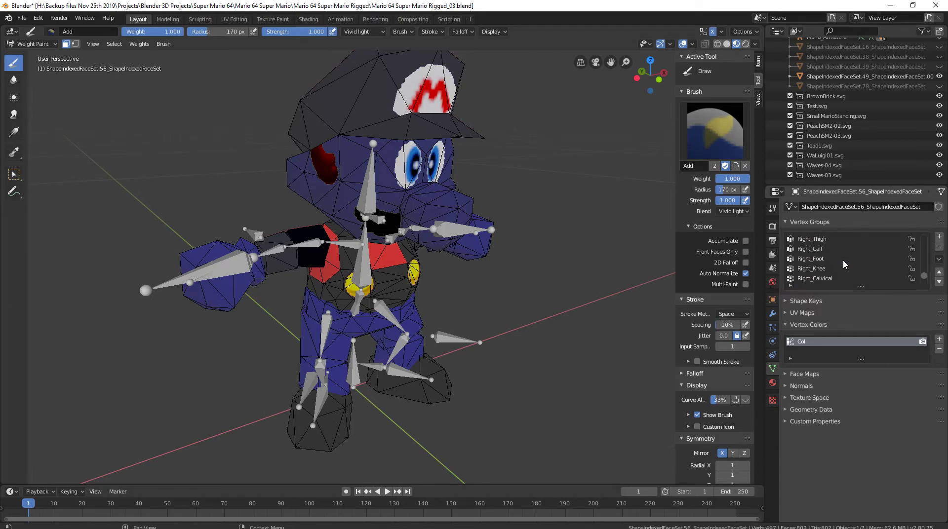
{"action": "scroll", "coordinate": [842, 260], "scroll_direction": "down", "scroll_amount": 2}
{"action": "left_click", "coordinate": [818, 270]}
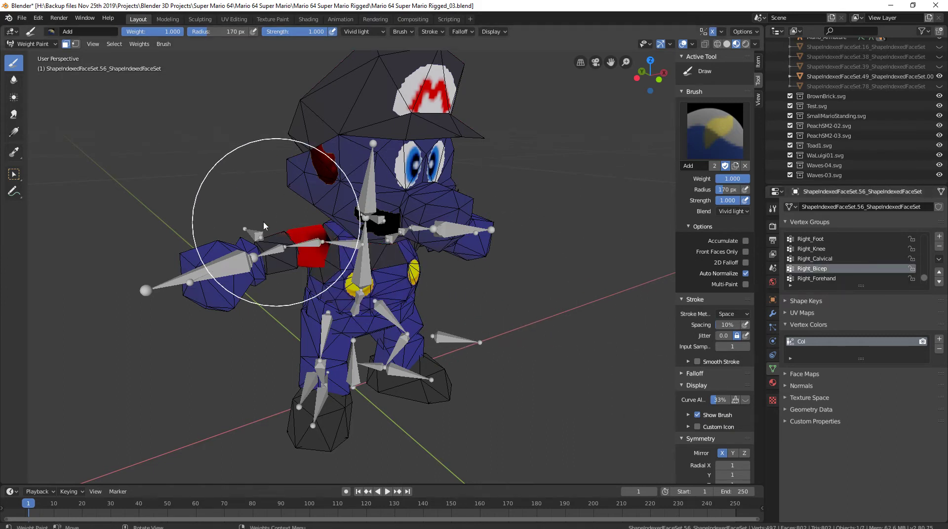
Step: Check the upper arm's Right_Bicep weights from several sides, with Add as the weight brush
{"action": "left_click", "coordinate": [708, 132]}
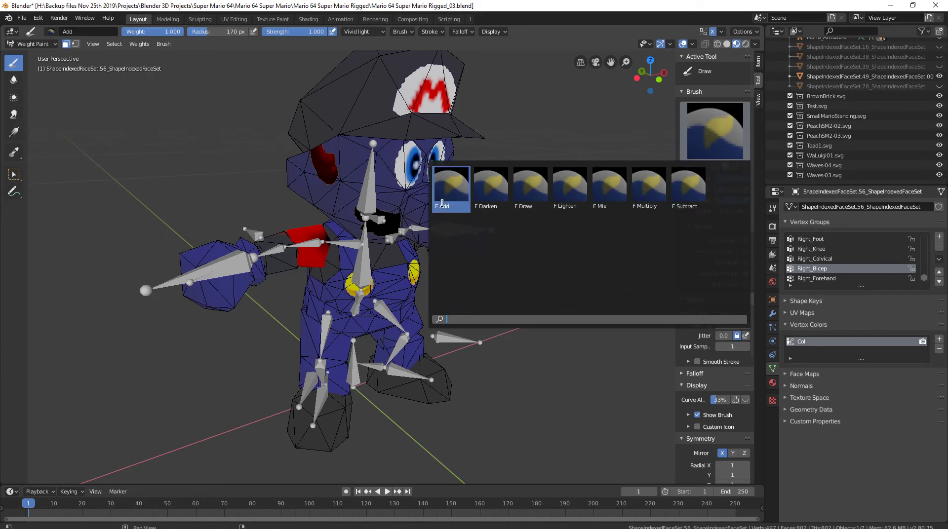
{"action": "middle_click_drag", "start_coordinate": [317, 253], "coordinate": [457, 294]}
{"action": "mouse_move", "coordinate": [448, 228]}
{"action": "middle_mouse_down"}
{"action": "mouse_move", "coordinate": [451, 248]}
{"action": "mouse_move", "coordinate": [434, 222]}
{"action": "mouse_move", "coordinate": [359, 265]}
{"action": "mouse_move", "coordinate": [325, 267]}
{"action": "mouse_move", "coordinate": [360, 318]}
{"action": "middle_mouse_up"}
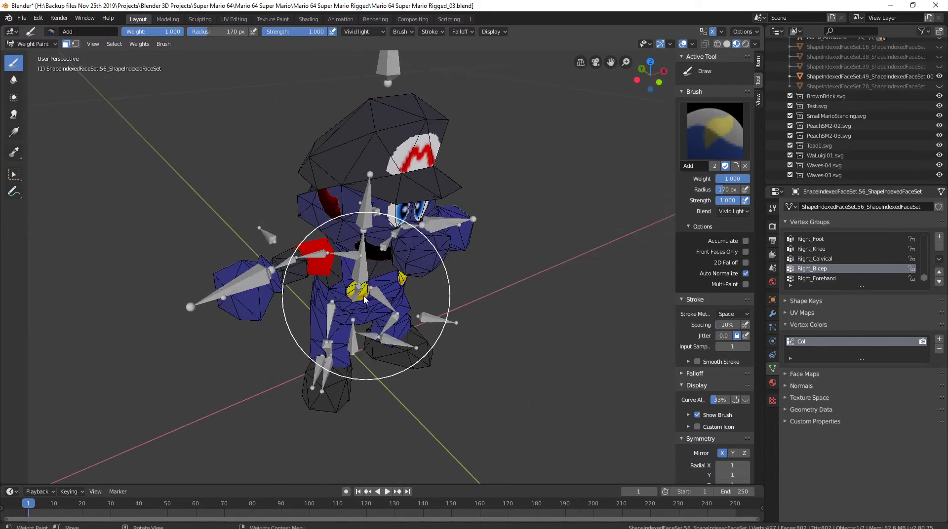
{"action": "scroll", "coordinate": [402, 270], "scroll_direction": "up", "scroll_amount": 5}
{"action": "middle_click_drag", "start_coordinate": [403, 271], "coordinate": [508, 205]}
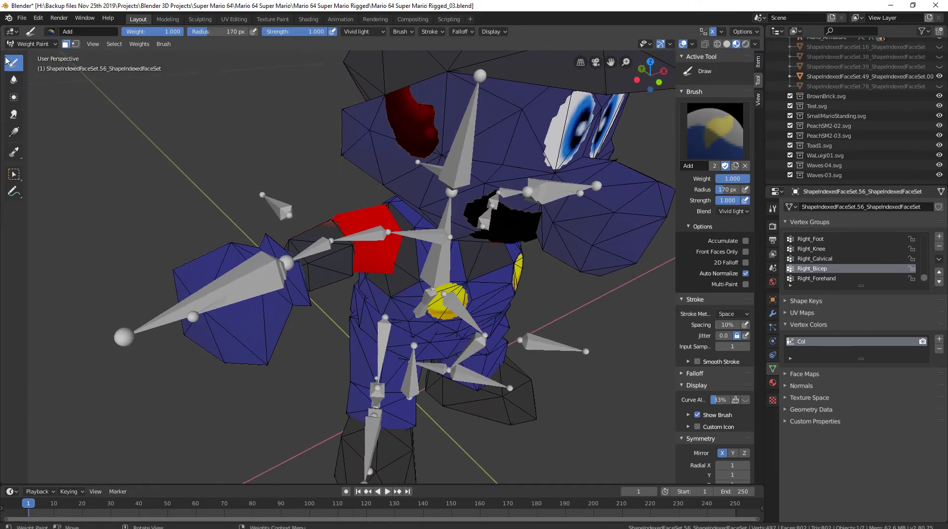
Step: In Edit Mode, replace the selection with the linked right forearm, right glove, torso, head and hips sections
{"action": "left_click", "coordinate": [31, 44]}
{"action": "left_click", "coordinate": [33, 66]}
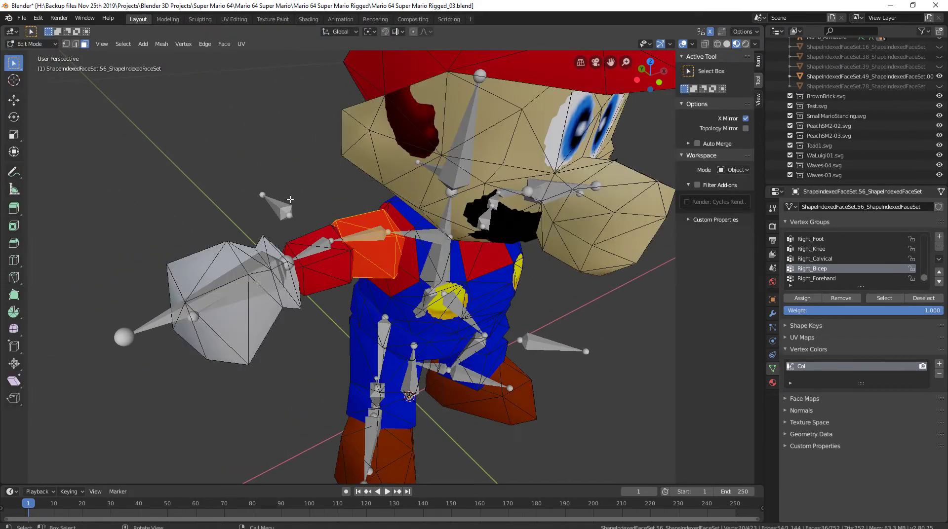
{"action": "left_click", "coordinate": [299, 151]}
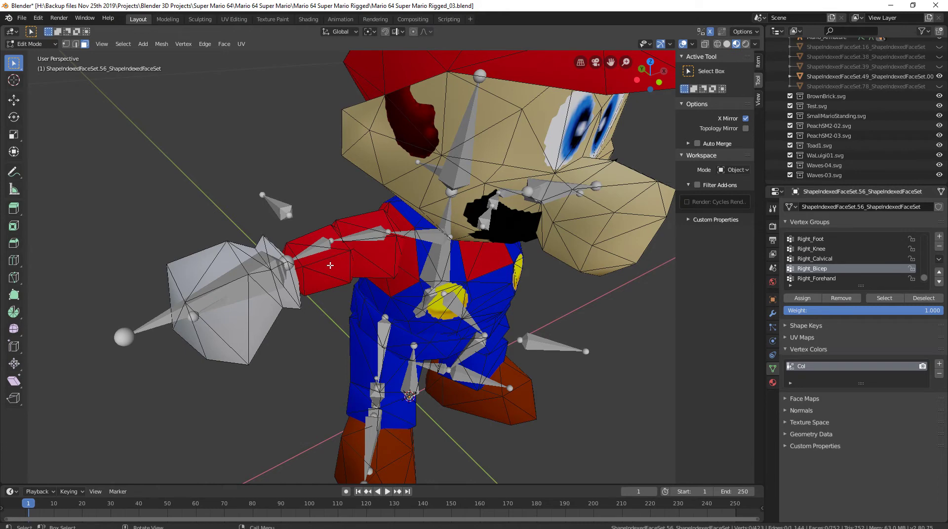
{"action": "key", "text": "l"}
{"action": "key", "text": "l"}
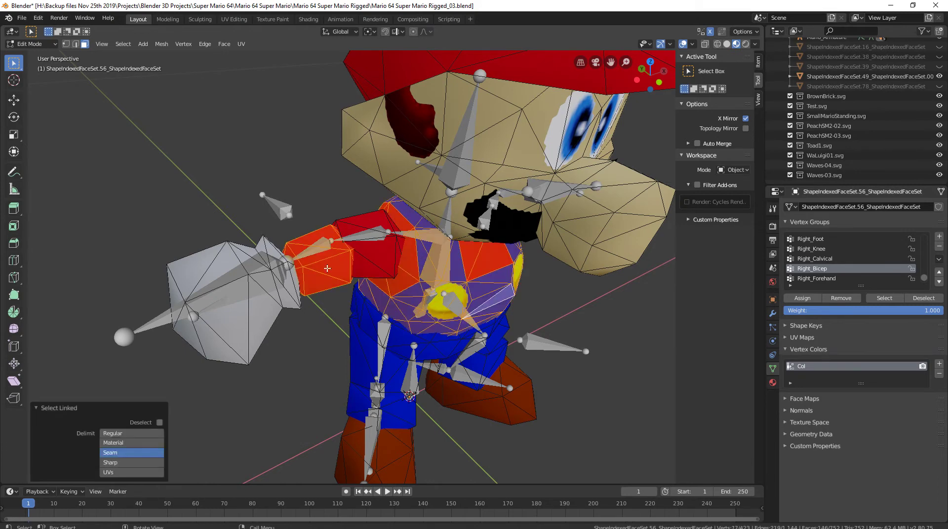
{"action": "key", "text": "l"}
{"action": "middle_click_drag", "start_coordinate": [303, 292], "coordinate": [409, 270]}
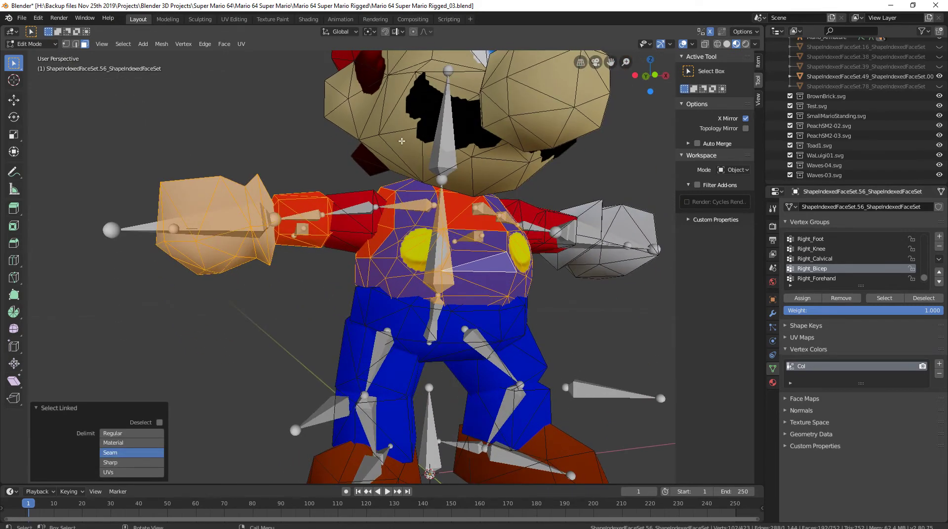
{"action": "key", "text": "l"}
{"action": "key", "text": "l"}
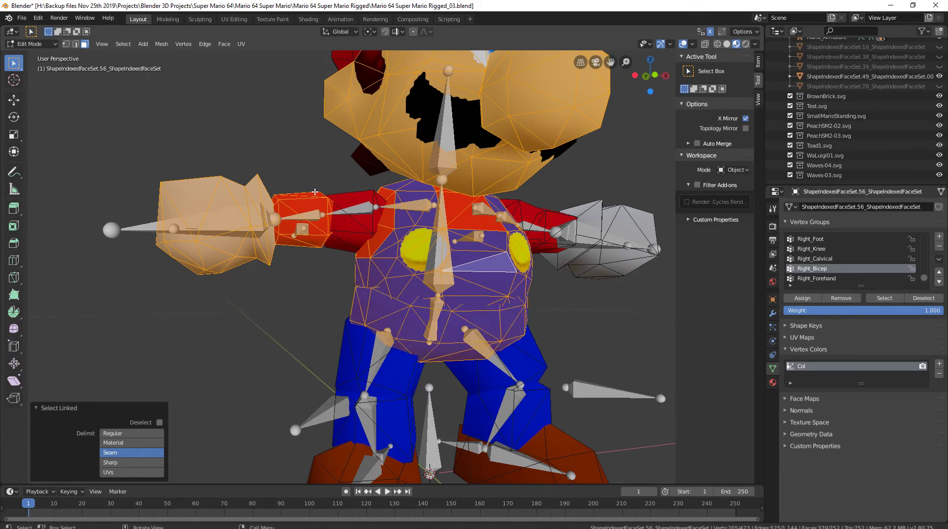
Step: Return to Weight Paint mode with the new selection and choose the Subtract brush
{"action": "left_click", "coordinate": [35, 46]}
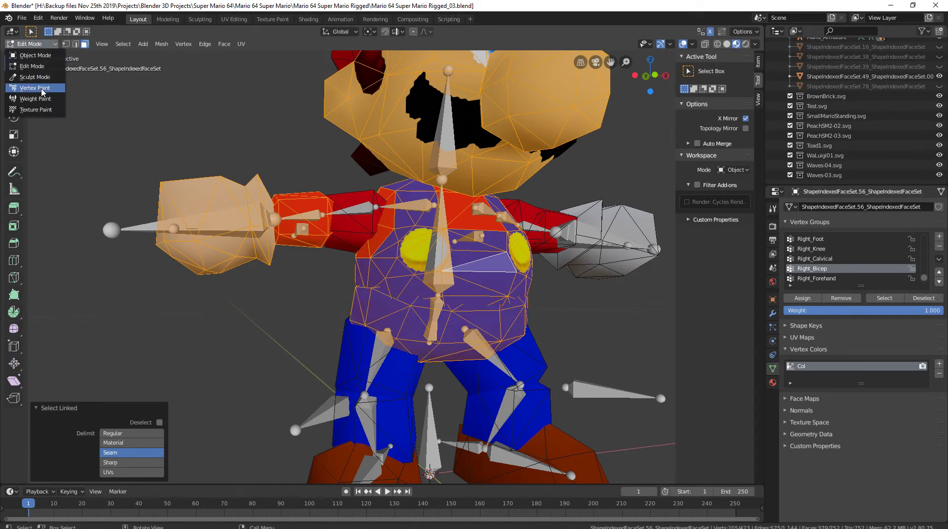
{"action": "left_click", "coordinate": [32, 95]}
{"action": "middle_click_drag", "start_coordinate": [533, 291], "coordinate": [660, 237]}
{"action": "left_click", "coordinate": [714, 130]}
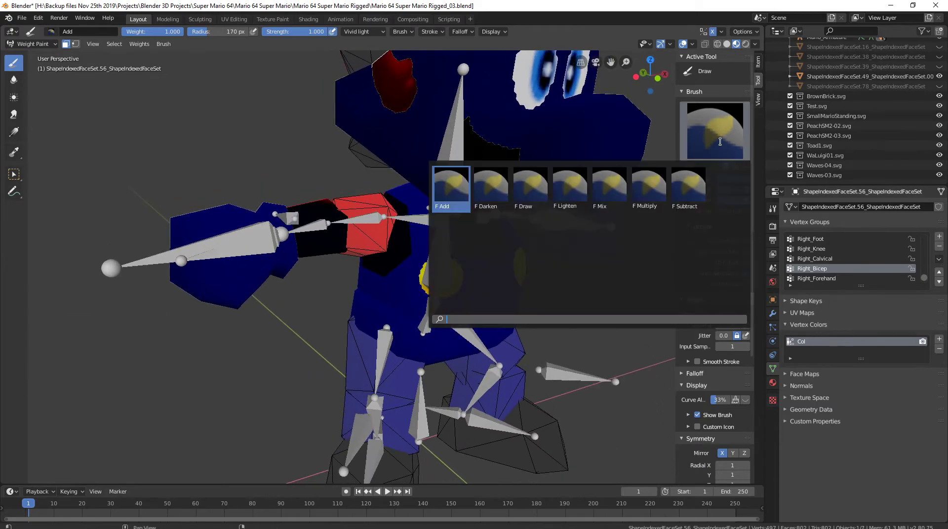
{"action": "left_click", "coordinate": [688, 190]}
Step: Subtract stray Right_Bicep weight from the selected parts around the upper arm, covering the model from all sides
{"action": "mouse_move", "coordinate": [324, 286]}
{"action": "middle_mouse_down"}
{"action": "mouse_move", "coordinate": [500, 291]}
{"action": "mouse_move", "coordinate": [496, 257]}
{"action": "middle_mouse_up"}
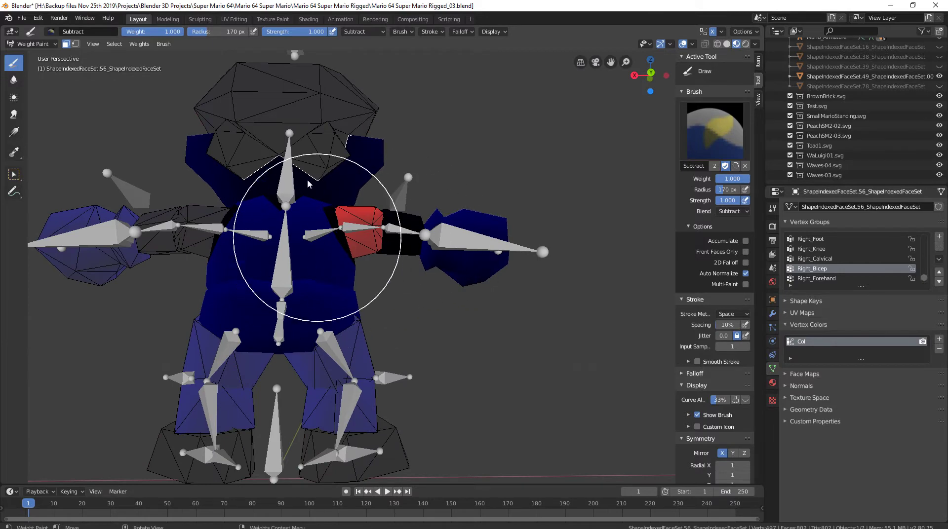
{"action": "middle_click_drag", "start_coordinate": [440, 202], "coordinate": [296, 265]}
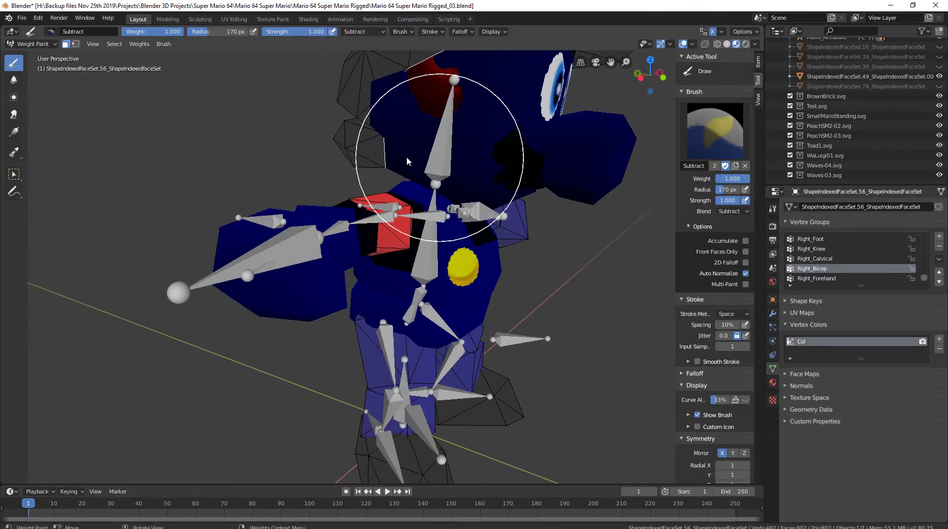
{"action": "mouse_move", "coordinate": [381, 286]}
{"action": "middle_mouse_down"}
{"action": "mouse_move", "coordinate": [378, 253]}
{"action": "mouse_move", "coordinate": [380, 328]}
{"action": "middle_mouse_up"}
{"action": "middle_click_drag", "start_coordinate": [404, 280], "coordinate": [326, 237]}
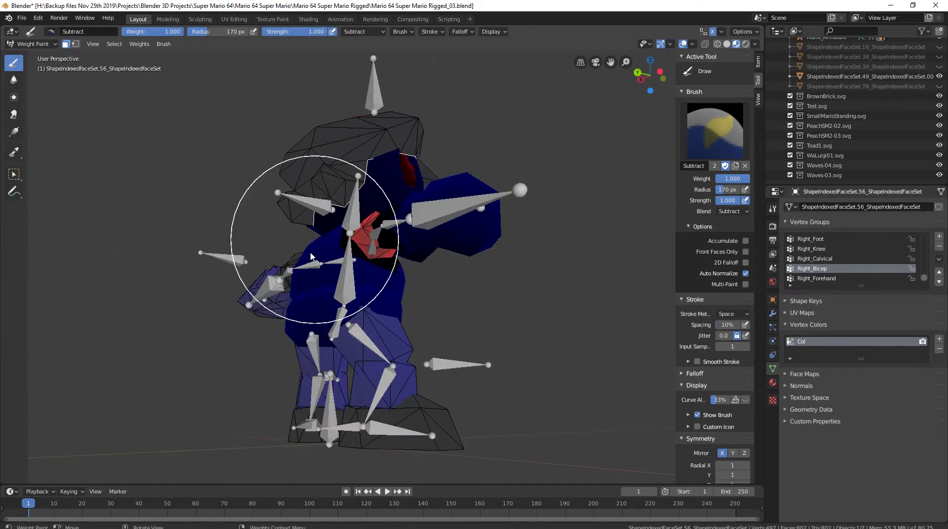
{"action": "mouse_move", "coordinate": [339, 286]}
{"action": "middle_mouse_down"}
{"action": "mouse_move", "coordinate": [507, 340]}
{"action": "mouse_move", "coordinate": [494, 331]}
{"action": "middle_mouse_up"}
{"action": "middle_click_drag", "start_coordinate": [385, 296], "coordinate": [276, 328]}
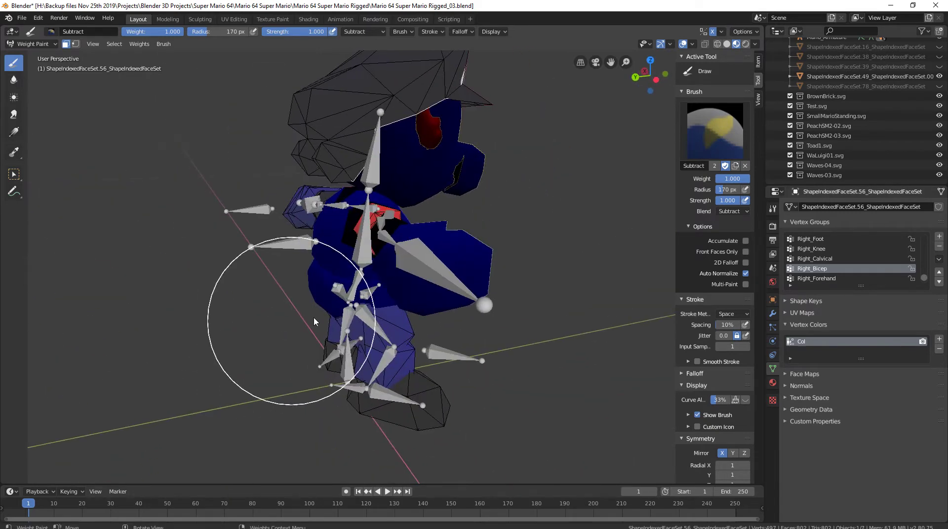
{"action": "mouse_move", "coordinate": [443, 147]}
{"action": "middle_mouse_down"}
{"action": "mouse_move", "coordinate": [434, 274]}
{"action": "mouse_move", "coordinate": [346, 249]}
{"action": "middle_mouse_up"}
{"action": "mouse_move", "coordinate": [277, 234]}
{"action": "middle_mouse_down"}
{"action": "mouse_move", "coordinate": [270, 302]}
{"action": "mouse_move", "coordinate": [307, 252]}
{"action": "middle_mouse_up"}
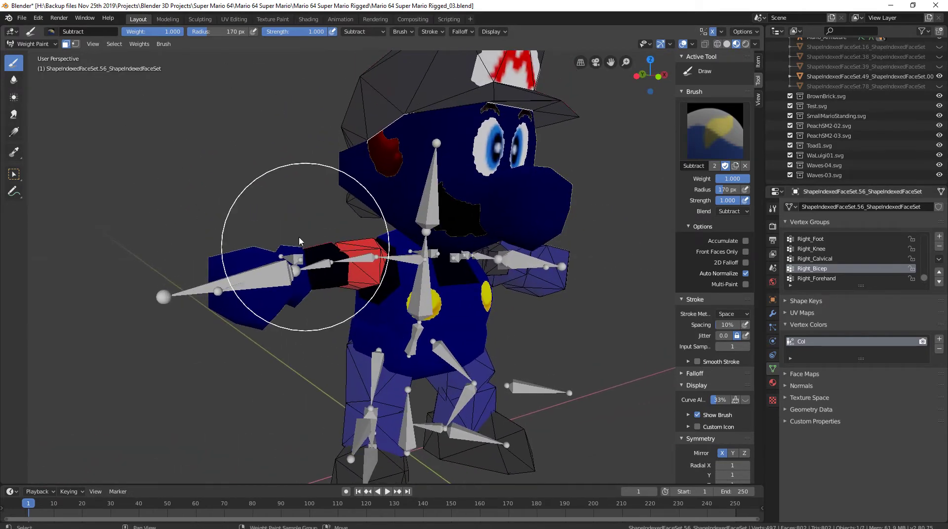
Step: Go back to Edit Mode and select only the linked right glove, upper-arm and torso sections
{"action": "left_click", "coordinate": [31, 44]}
{"action": "left_click", "coordinate": [31, 64]}
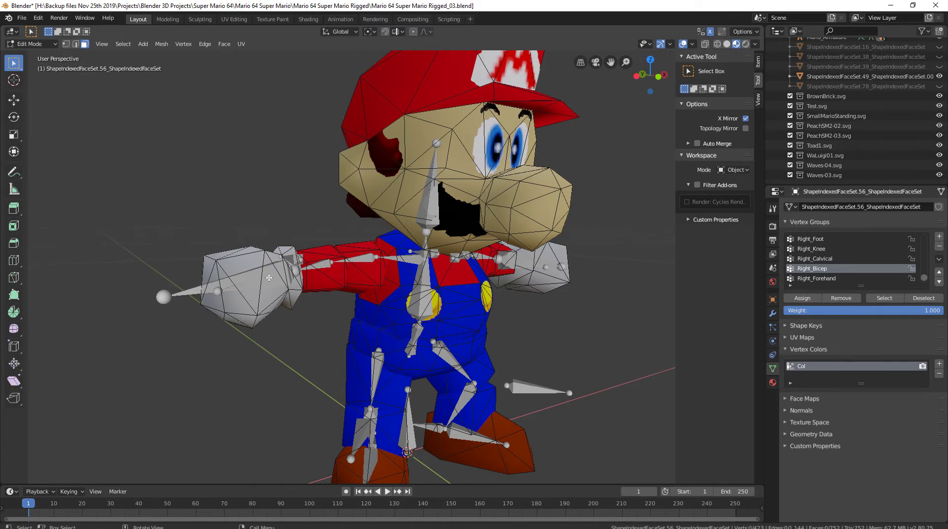
{"action": "key", "text": "l"}
{"action": "key", "text": "l"}
{"action": "key", "text": "l"}
{"action": "middle_click_drag", "start_coordinate": [441, 323], "coordinate": [399, 317]}
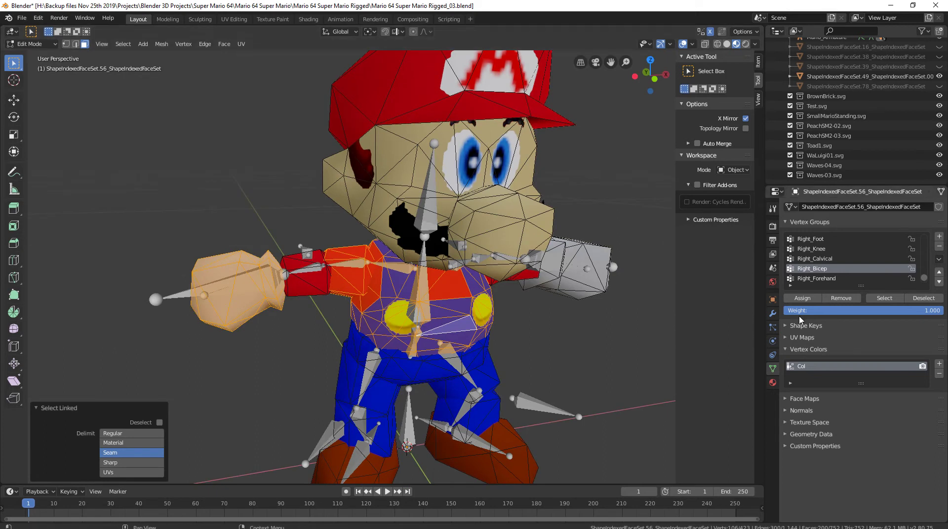
Step: Make Right_Forehand the active vertex group and subtract its weight from the selected glove, upper arm and torso in Weight Paint mode
{"action": "scroll", "coordinate": [818, 281], "scroll_direction": "down", "scroll_amount": 2}
{"action": "left_click", "coordinate": [815, 260]}
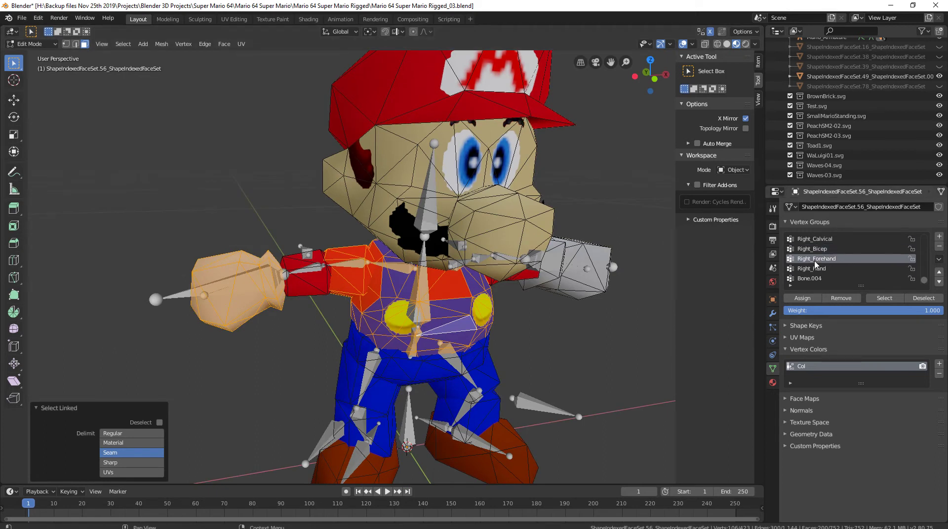
{"action": "left_click", "coordinate": [36, 44]}
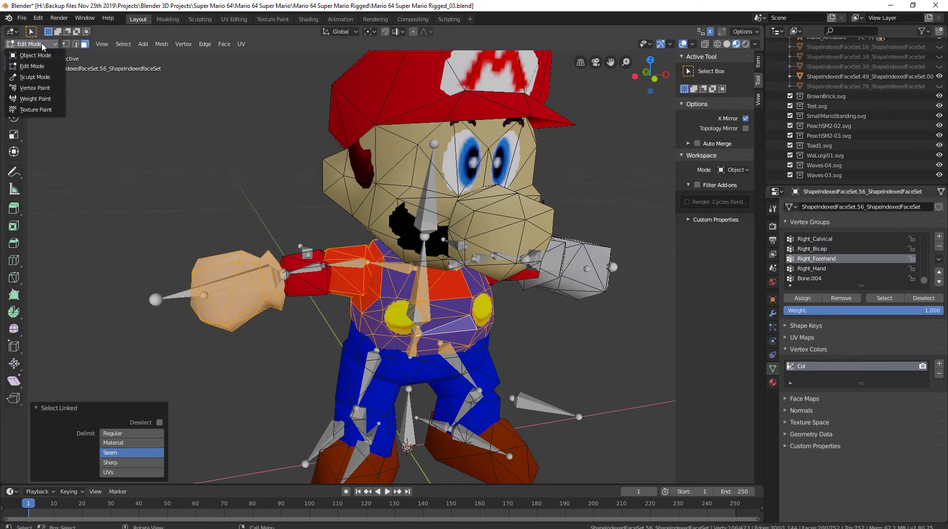
{"action": "left_click", "coordinate": [44, 98]}
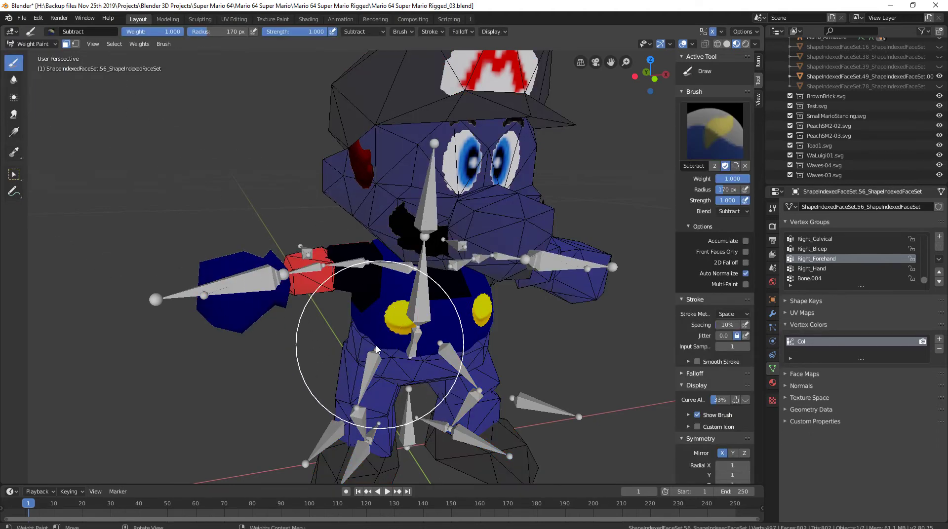
{"action": "middle_click_drag", "start_coordinate": [402, 402], "coordinate": [392, 398]}
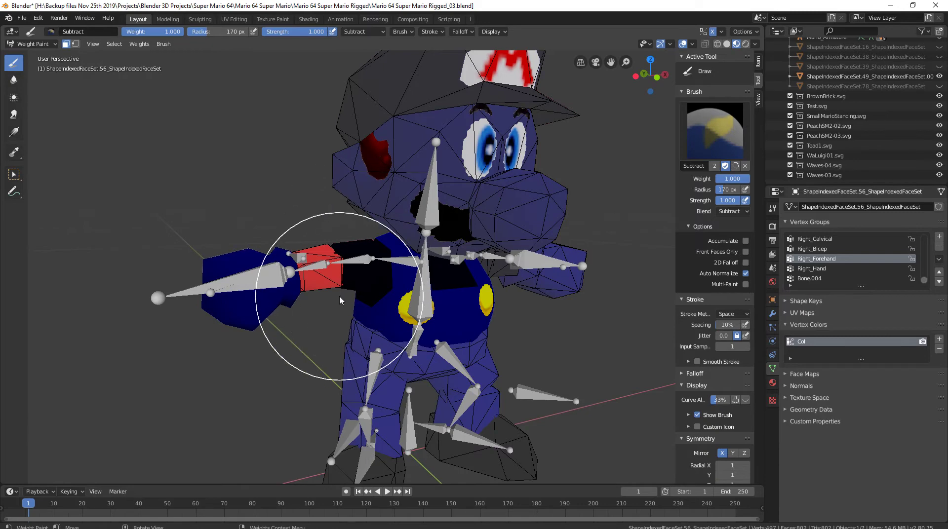
{"action": "middle_click_drag", "start_coordinate": [340, 300], "coordinate": [501, 282]}
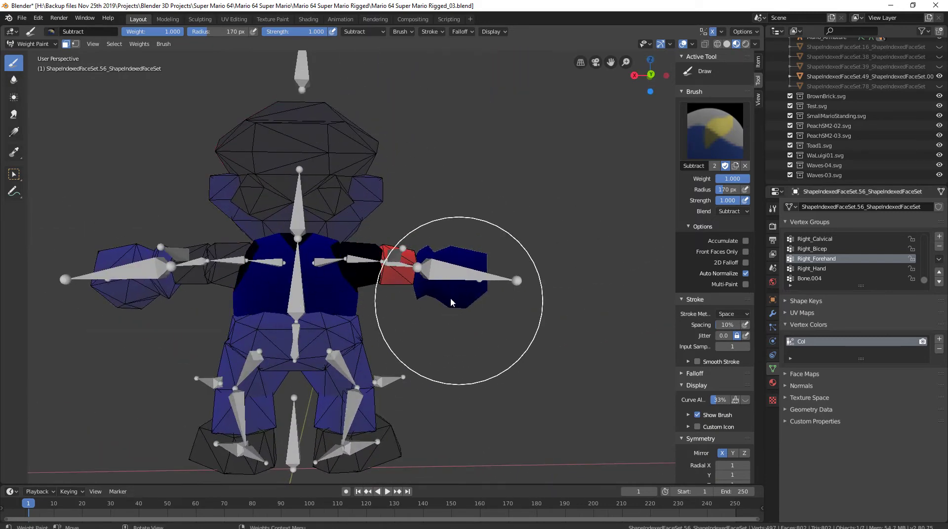
{"action": "mouse_move", "coordinate": [482, 286]}
{"action": "middle_mouse_down"}
{"action": "mouse_move", "coordinate": [416, 268]}
{"action": "mouse_move", "coordinate": [432, 292]}
{"action": "middle_mouse_up"}
{"action": "mouse_move", "coordinate": [505, 231]}
{"action": "middle_mouse_down"}
{"action": "mouse_move", "coordinate": [380, 264]}
{"action": "mouse_move", "coordinate": [449, 260]}
{"action": "mouse_move", "coordinate": [295, 250]}
{"action": "mouse_move", "coordinate": [274, 268]}
{"action": "mouse_move", "coordinate": [266, 183]}
{"action": "middle_mouse_up"}
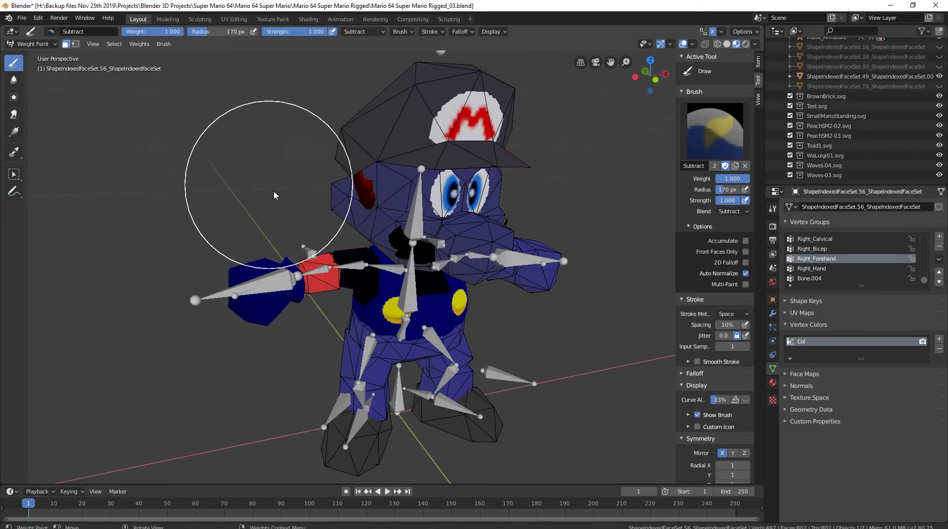
Step: In Edit Mode, replace the selection with only the linked right forearm section
{"action": "left_click", "coordinate": [24, 44]}
{"action": "left_click", "coordinate": [29, 66]}
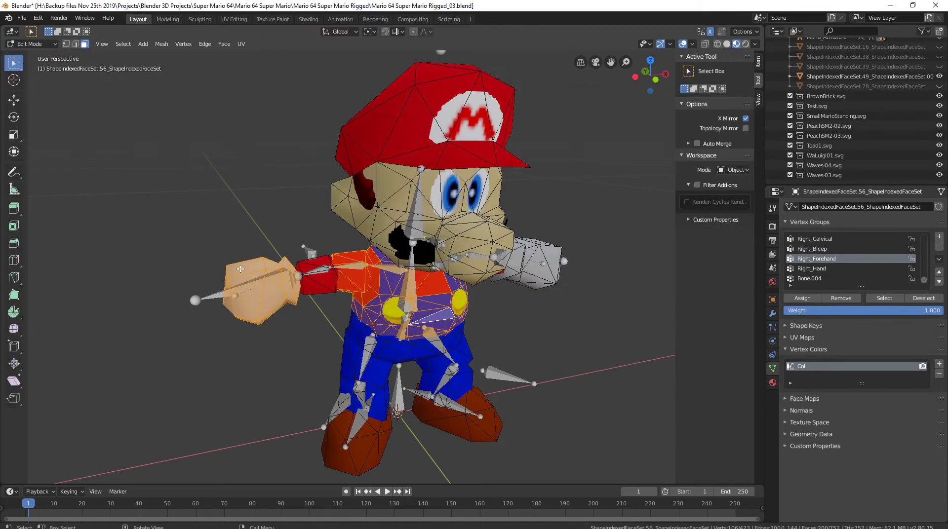
{"action": "left_click", "coordinate": [259, 226]}
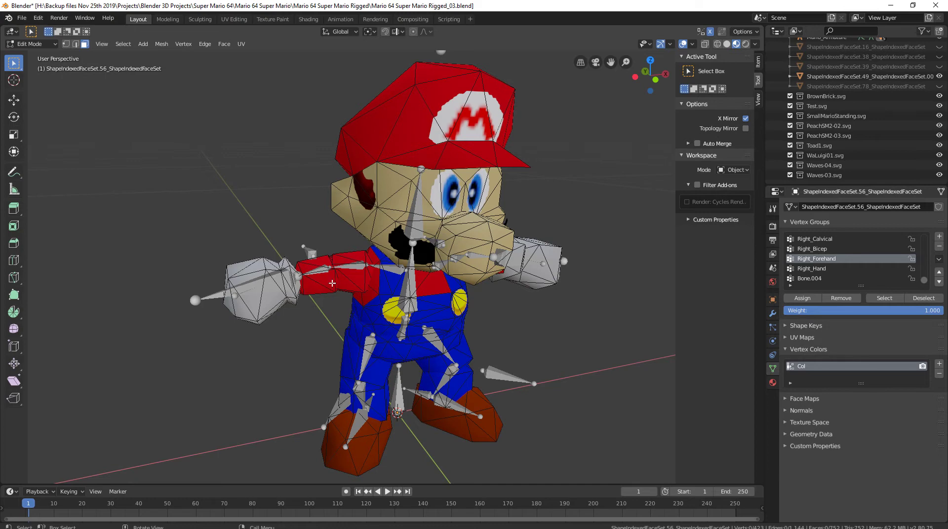
{"action": "key", "text": "l"}
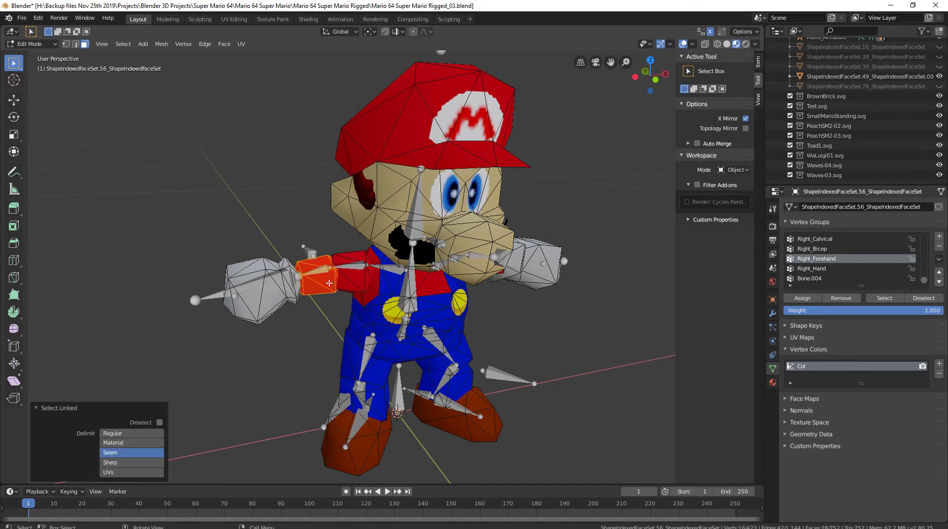
Step: In Weight Paint mode, switch to the Add brush and paint Right_Forehand weight over the selected right forearm from all sides
{"action": "left_click", "coordinate": [40, 44]}
{"action": "left_click", "coordinate": [30, 97]}
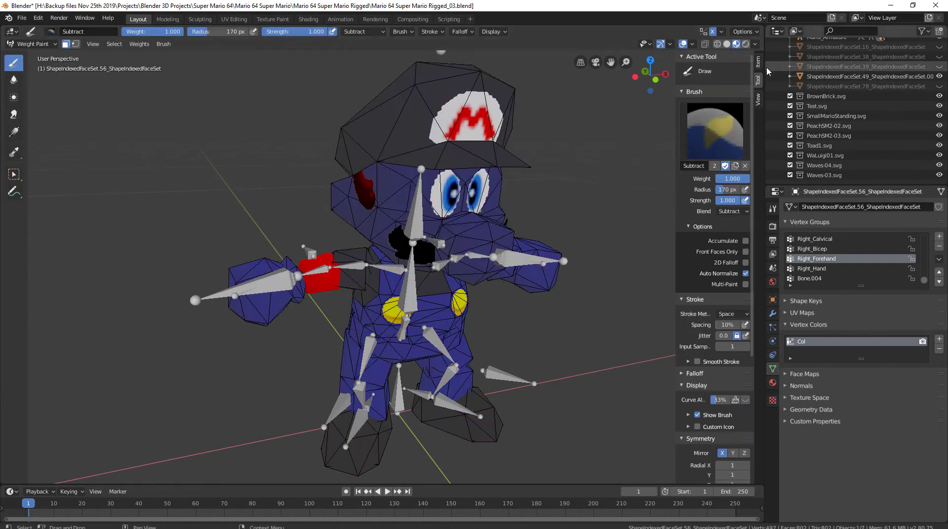
{"action": "left_click", "coordinate": [714, 131]}
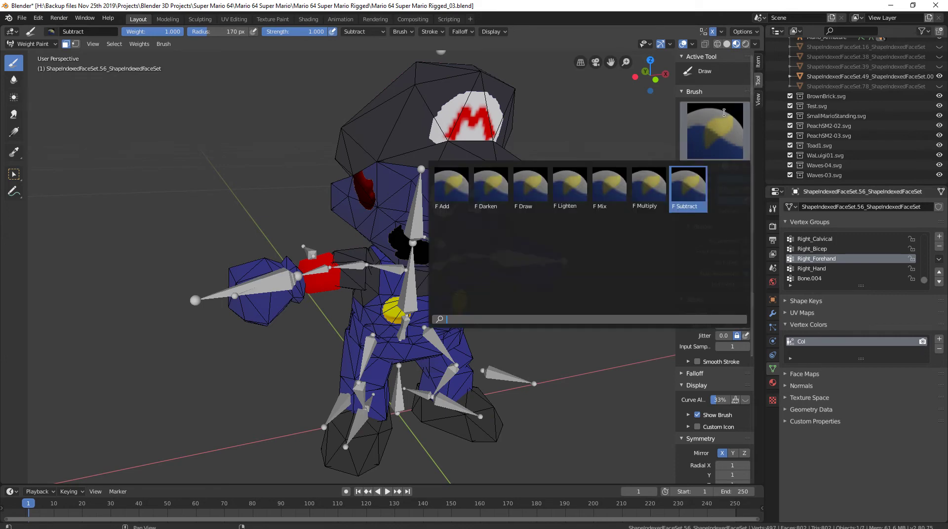
{"action": "left_click", "coordinate": [491, 190]}
{"action": "mouse_move", "coordinate": [431, 305]}
{"action": "middle_mouse_down"}
{"action": "mouse_move", "coordinate": [319, 283]}
{"action": "mouse_move", "coordinate": [460, 270]}
{"action": "mouse_move", "coordinate": [436, 236]}
{"action": "middle_mouse_up"}
{"action": "mouse_move", "coordinate": [402, 275]}
{"action": "middle_mouse_down"}
{"action": "mouse_move", "coordinate": [429, 291]}
{"action": "mouse_move", "coordinate": [332, 250]}
{"action": "mouse_move", "coordinate": [353, 306]}
{"action": "middle_mouse_up"}
{"action": "middle_click_drag", "start_coordinate": [339, 352], "coordinate": [339, 282]}
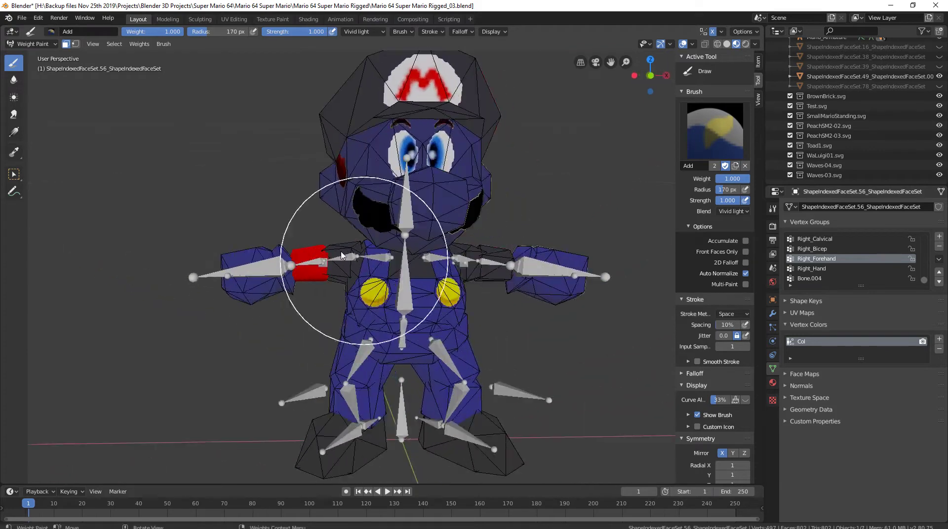
Step: In Edit Mode, rename the Right_Forehand and Left_Forehand vertex groups to Right_Forearm and Left_Forearm, and save the file
{"action": "left_click", "coordinate": [33, 43]}
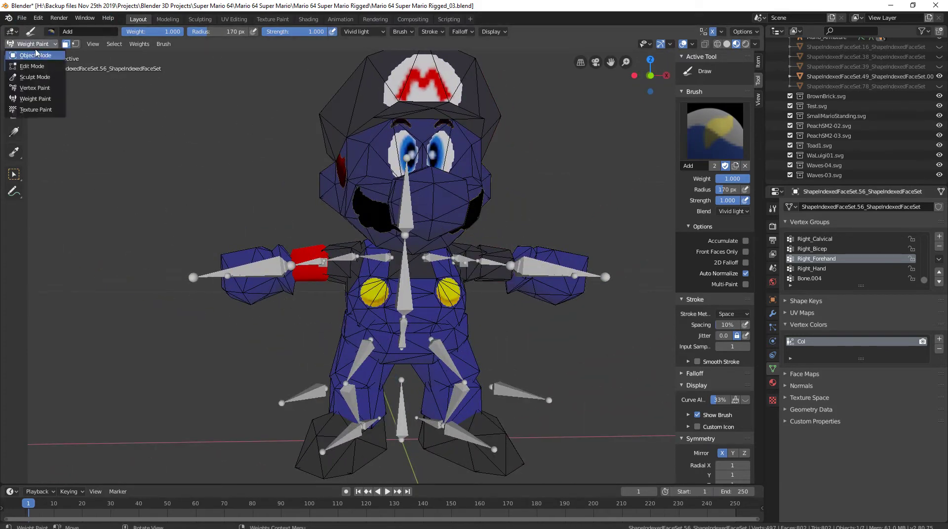
{"action": "left_click", "coordinate": [29, 64]}
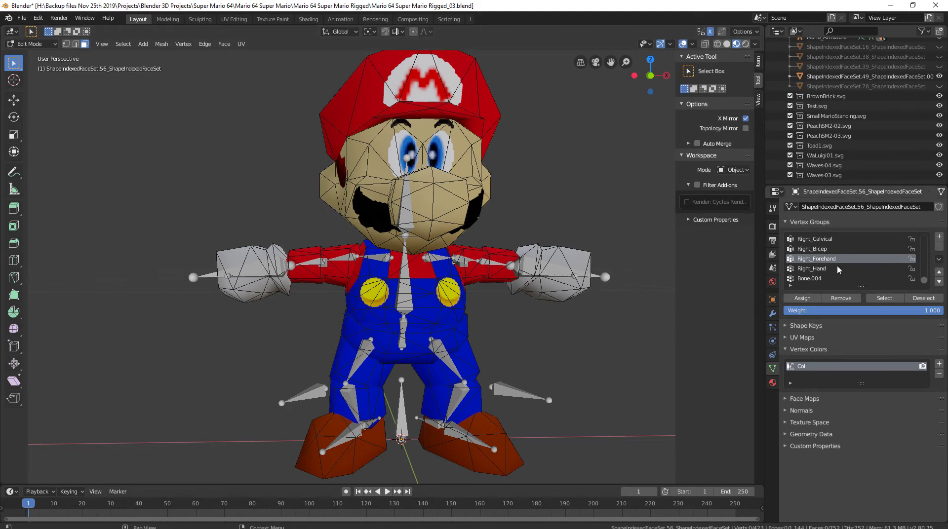
{"action": "scroll", "coordinate": [838, 269], "scroll_direction": "up", "scroll_amount": 1}
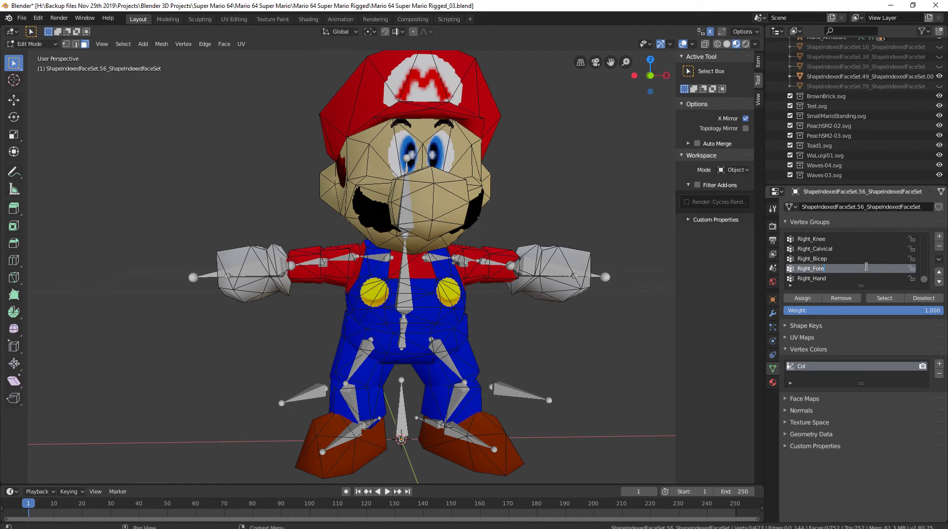
{"action": "key", "text": "ctrl+s"}
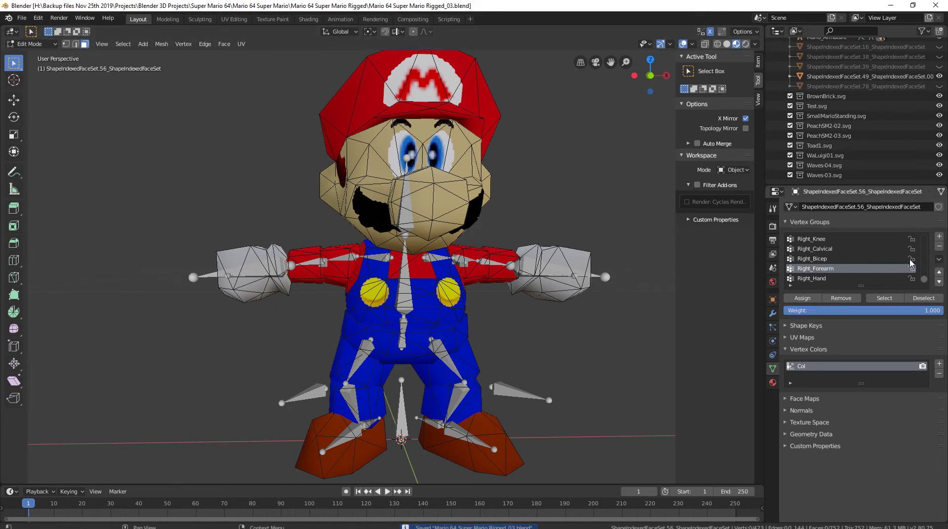
{"action": "left_click_drag", "start_coordinate": [925, 280], "coordinate": [926, 265]}
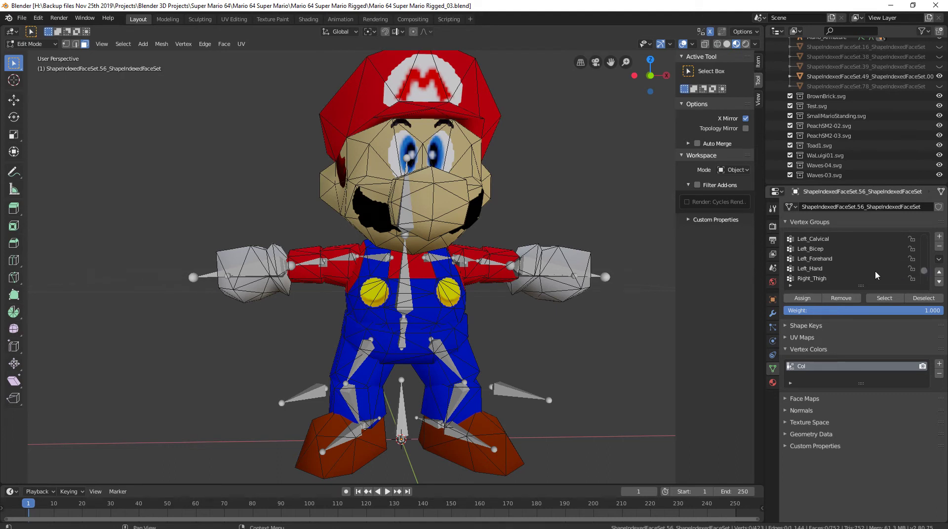
{"action": "left_click", "coordinate": [829, 260]}
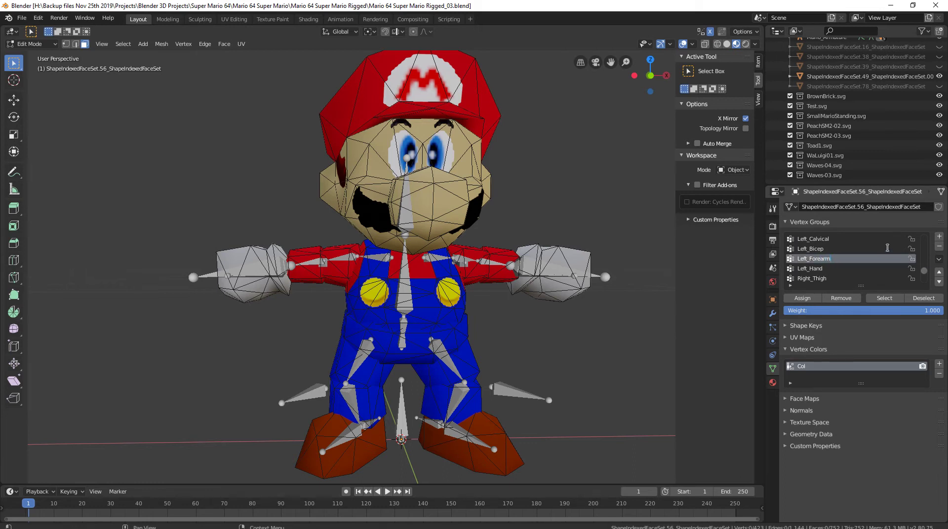
Step: Make Right_Hand the active vertex group and select the linked right glove faces
{"action": "scroll", "coordinate": [829, 257], "scroll_direction": "down", "scroll_amount": 5}
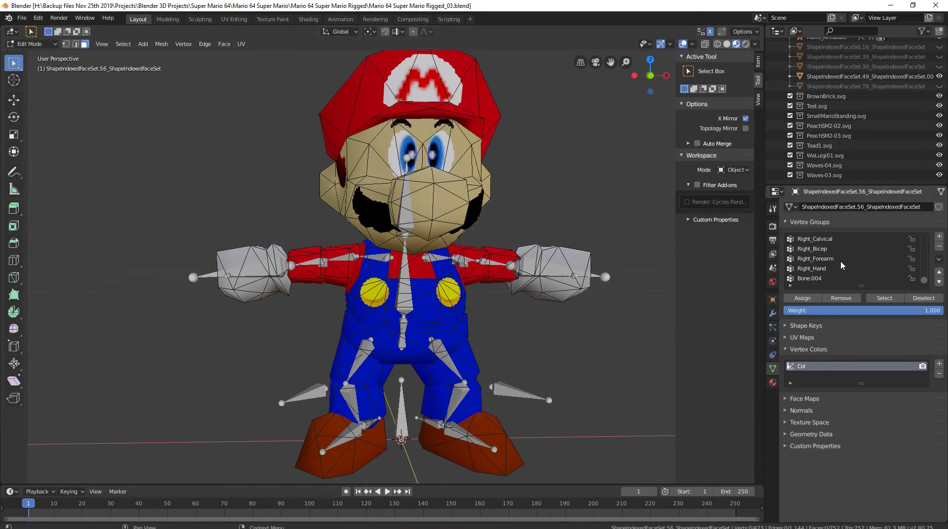
{"action": "left_click", "coordinate": [828, 269]}
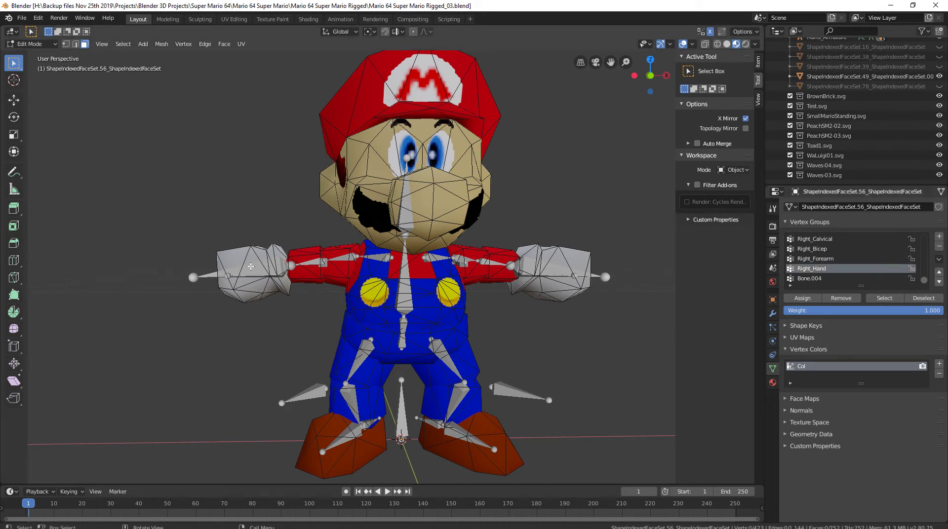
{"action": "key", "text": "l"}
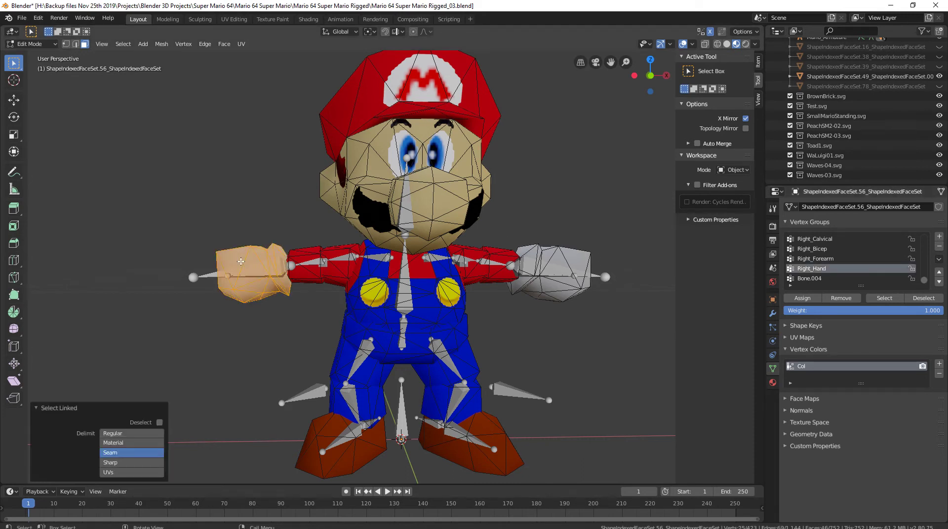
{"action": "middle_click_drag", "start_coordinate": [252, 306], "coordinate": [507, 211]}
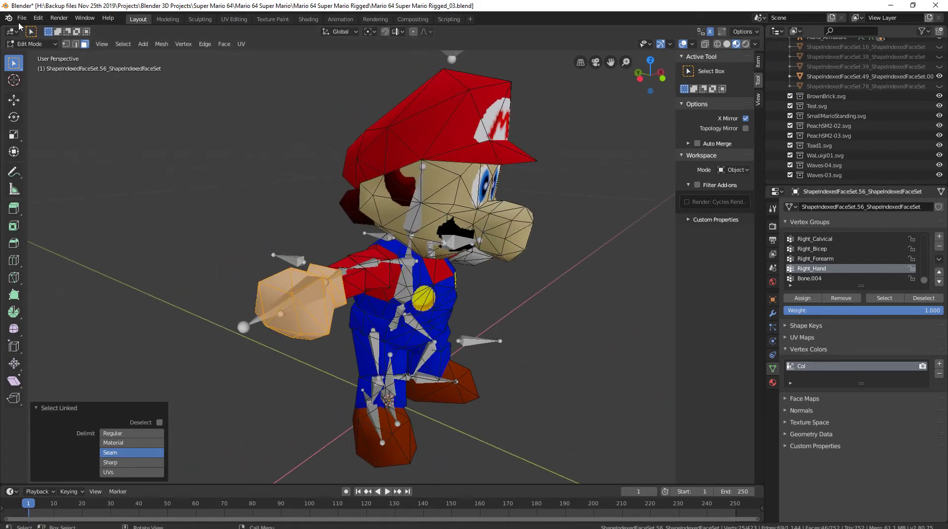
Step: In Weight Paint mode, use the Add brush to paint full Right_Hand weight over the right glove from all sides
{"action": "left_click", "coordinate": [25, 43]}
{"action": "left_click", "coordinate": [22, 97]}
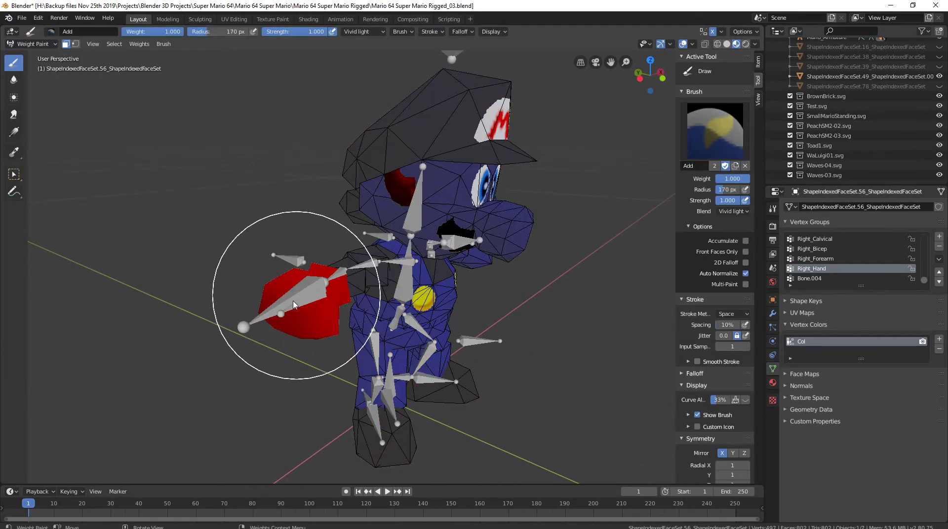
{"action": "middle_click_drag", "start_coordinate": [316, 321], "coordinate": [529, 247]}
{"action": "middle_click_drag", "start_coordinate": [642, 222], "coordinate": [277, 157]}
{"action": "mouse_move", "coordinate": [375, 177]}
{"action": "middle_mouse_down"}
{"action": "mouse_move", "coordinate": [437, 203]}
{"action": "mouse_move", "coordinate": [475, 179]}
{"action": "mouse_move", "coordinate": [447, 229]}
{"action": "mouse_move", "coordinate": [344, 241]}
{"action": "mouse_move", "coordinate": [205, 201]}
{"action": "middle_mouse_up"}
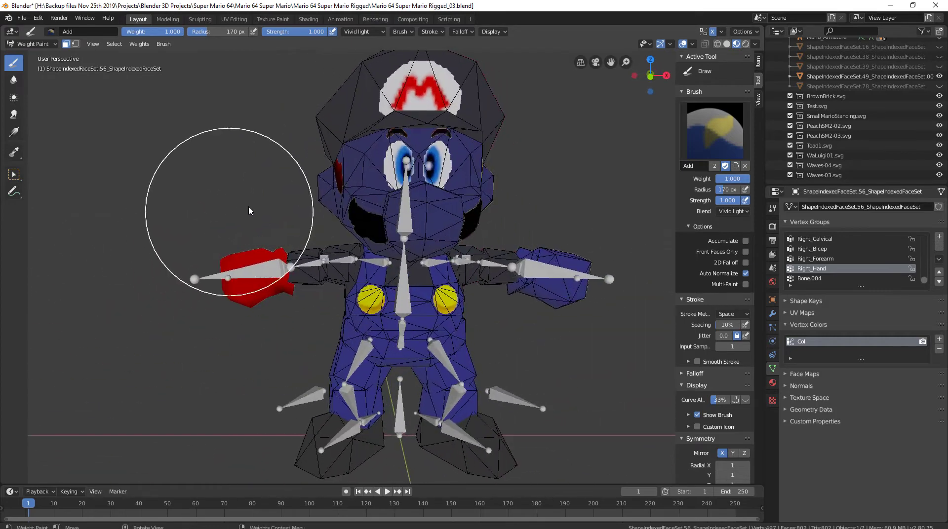
Step: Return to Edit Mode and replace the selection with the linked right forearm and upper-arm sections
{"action": "left_click", "coordinate": [33, 44]}
{"action": "left_click", "coordinate": [33, 55]}
{"action": "middle_click_drag", "start_coordinate": [174, 163], "coordinate": [386, 232]}
{"action": "left_click", "coordinate": [337, 274]}
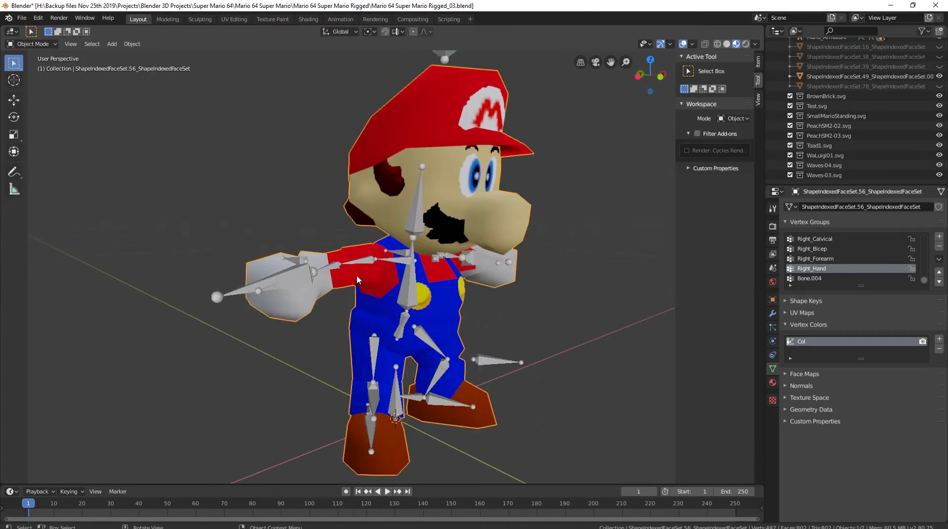
{"action": "key", "text": "Tab"}
{"action": "middle_click_drag", "start_coordinate": [351, 277], "coordinate": [312, 277]}
{"action": "key", "text": "alt+a"}
{"action": "key", "text": "l"}
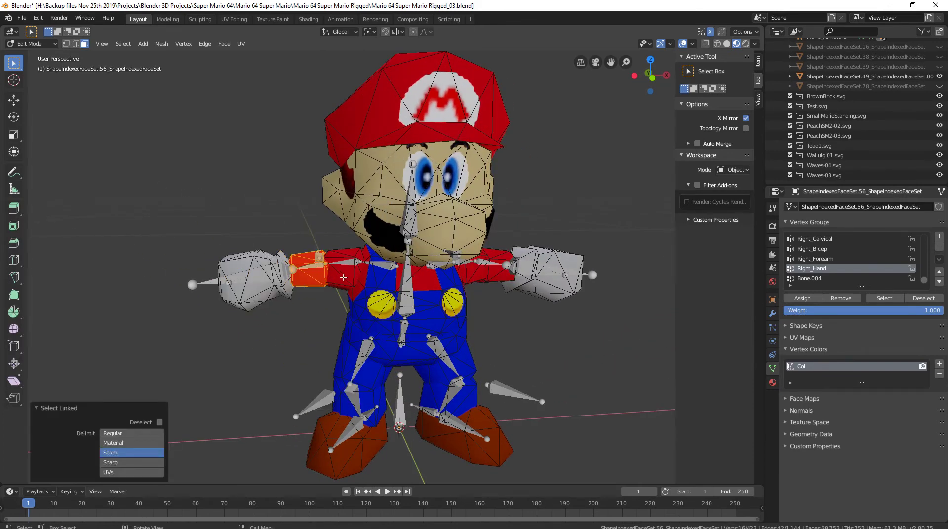
Step: In Weight Paint mode, switch to the Subtract brush and remove Right_Hand weight from the right forearm and upper arm on all sides
{"action": "left_click", "coordinate": [30, 44]}
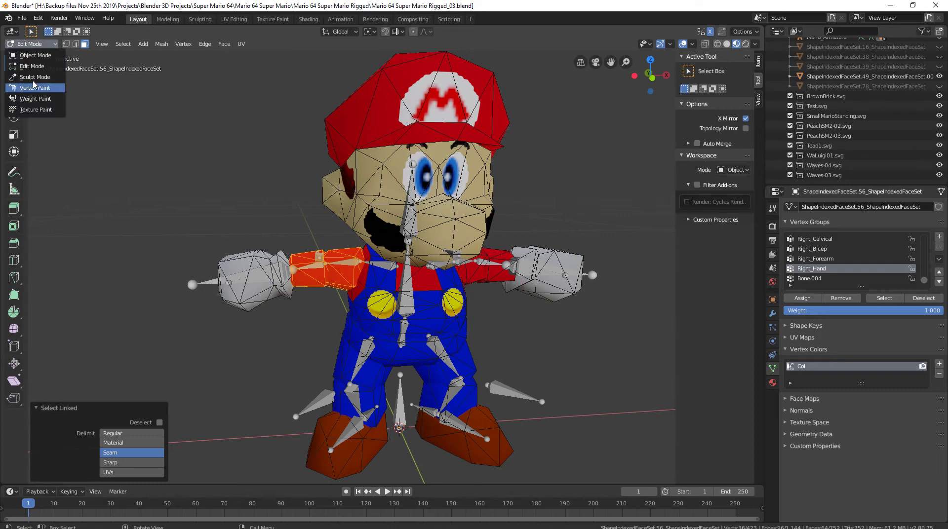
{"action": "left_click", "coordinate": [34, 98]}
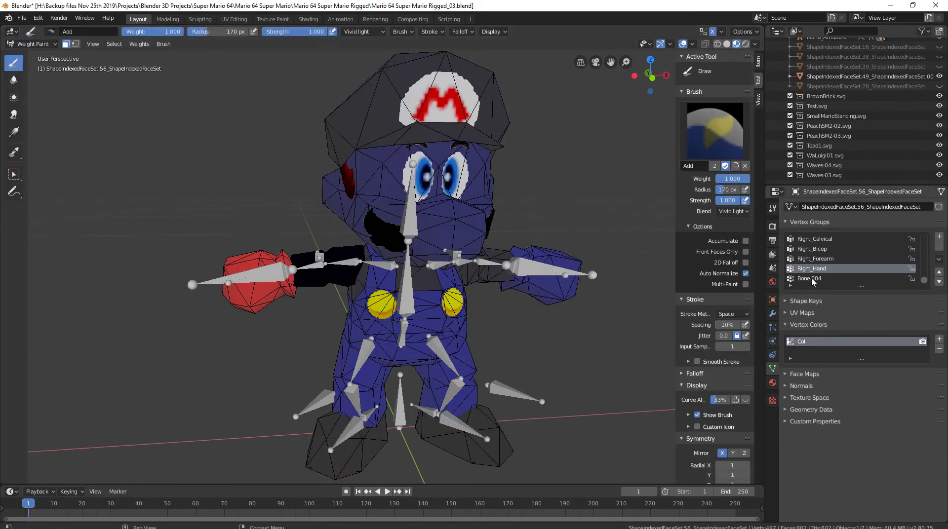
{"action": "middle_click_drag", "start_coordinate": [402, 296], "coordinate": [464, 291]}
{"action": "left_click", "coordinate": [713, 111]}
{"action": "left_click", "coordinate": [701, 187]}
{"action": "middle_click_drag", "start_coordinate": [293, 312], "coordinate": [414, 279]}
{"action": "key", "text": "KP_1"}
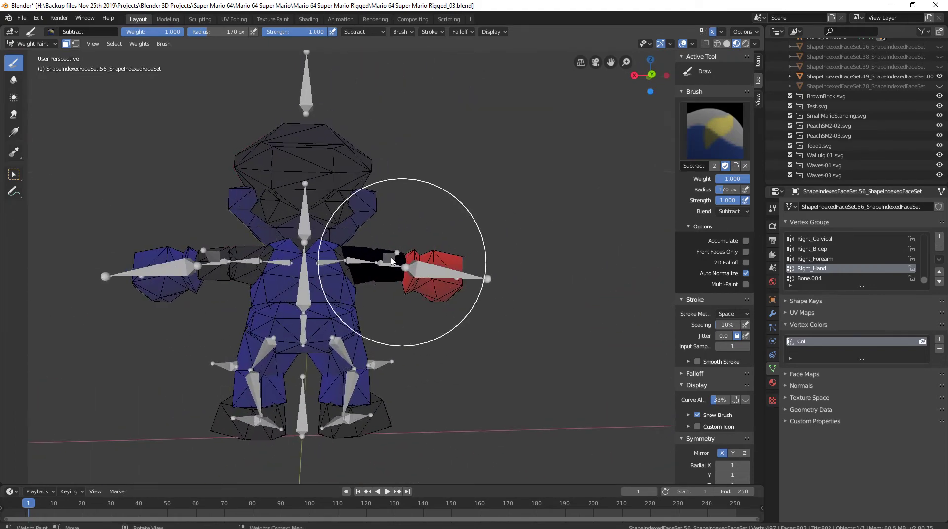
{"action": "middle_click_drag", "start_coordinate": [390, 282], "coordinate": [381, 335]}
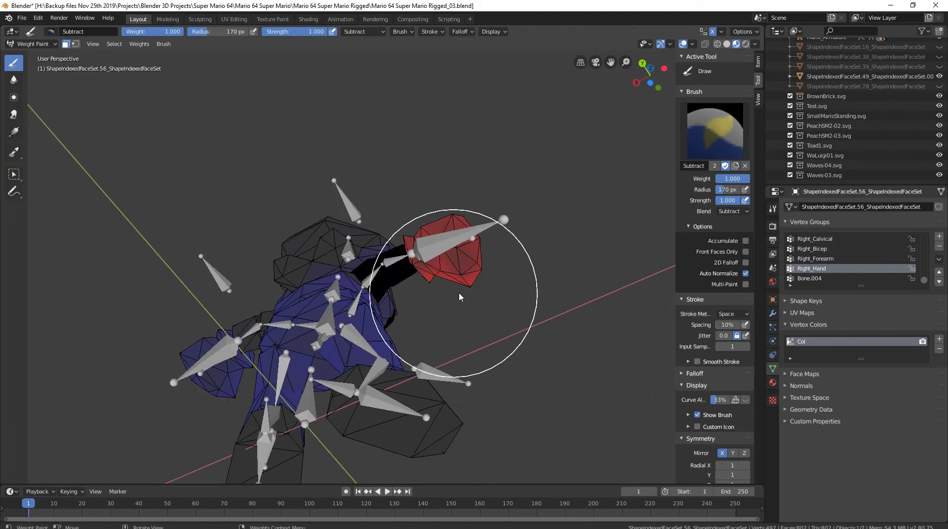
{"action": "middle_click_drag", "start_coordinate": [448, 296], "coordinate": [264, 303]}
{"action": "key", "text": "KP_1"}
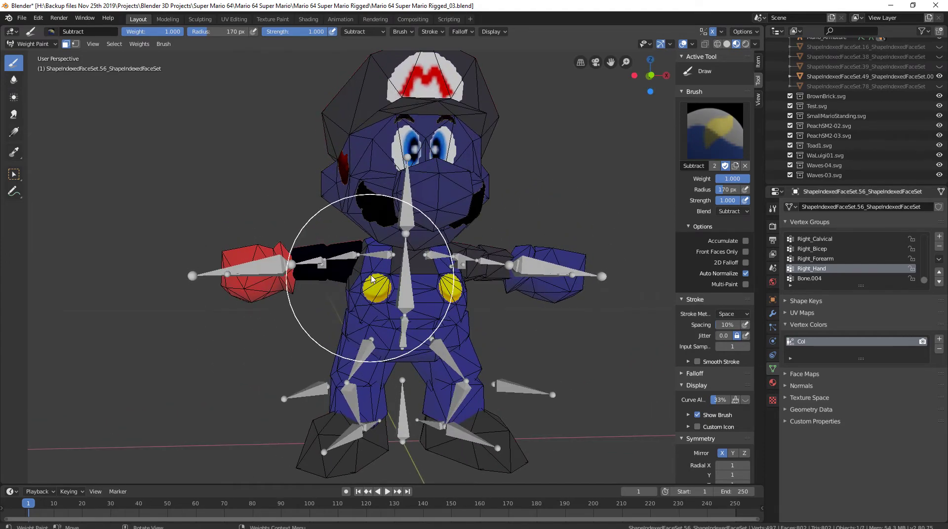
{"action": "middle_click_drag", "start_coordinate": [390, 274], "coordinate": [370, 318]}
{"action": "mouse_move", "coordinate": [306, 286]}
{"action": "middle_mouse_down"}
{"action": "mouse_move", "coordinate": [319, 360]}
{"action": "mouse_move", "coordinate": [422, 326]}
{"action": "mouse_move", "coordinate": [371, 233]}
{"action": "mouse_move", "coordinate": [393, 230]}
{"action": "middle_mouse_up"}
Step: Leave Weight Paint for Object Mode, select Mario_Armature and enter Pose Mode
{"action": "left_click", "coordinate": [40, 44]}
{"action": "left_click", "coordinate": [39, 55]}
{"action": "middle_click_drag", "start_coordinate": [445, 256], "coordinate": [285, 223]}
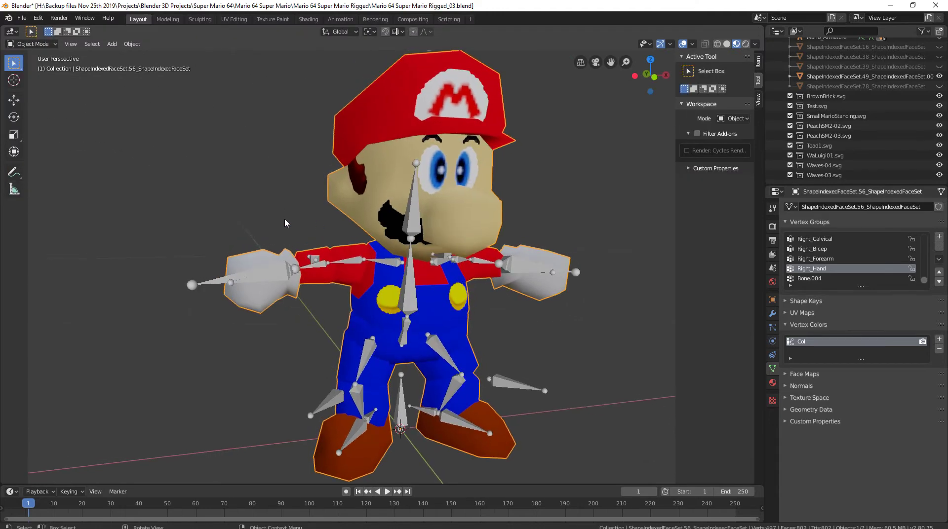
{"action": "left_click", "coordinate": [242, 279]}
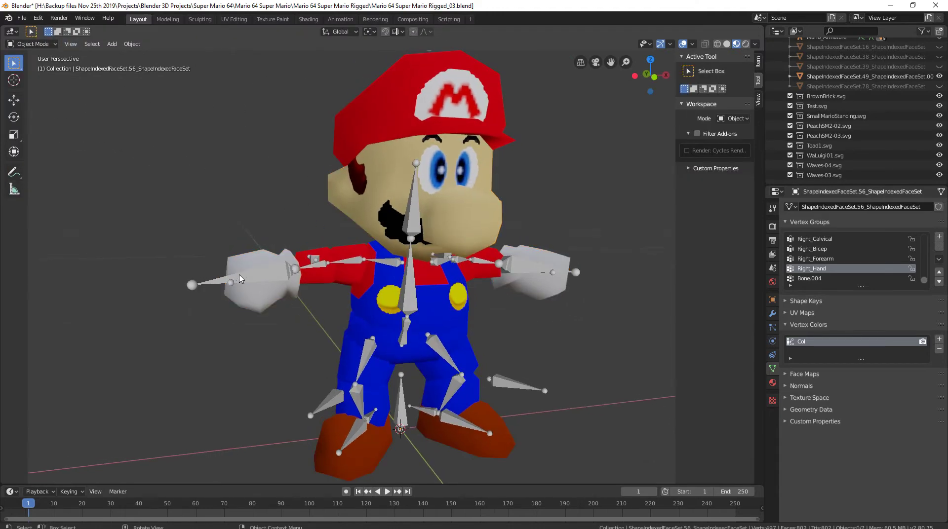
{"action": "left_click", "coordinate": [31, 44]}
{"action": "left_click", "coordinate": [34, 77]}
Step: Try rotating the Right_Forehand bone to test how the right arm deforms
{"action": "scroll", "coordinate": [366, 325], "scroll_direction": "down", "scroll_amount": 3}
{"action": "middle_click_drag", "start_coordinate": [366, 324], "coordinate": [424, 327]}
{"action": "scroll", "coordinate": [424, 340], "scroll_direction": "up", "scroll_amount": 2}
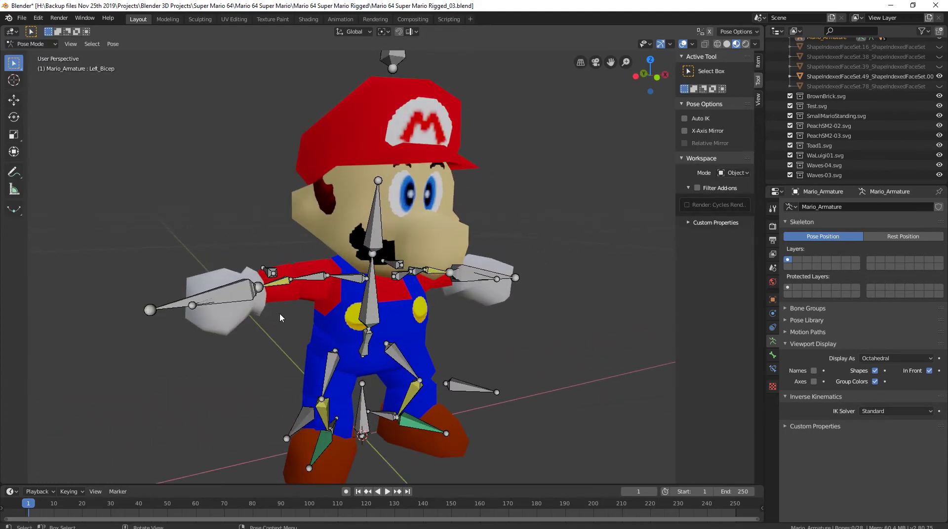
{"action": "key", "text": "r"}
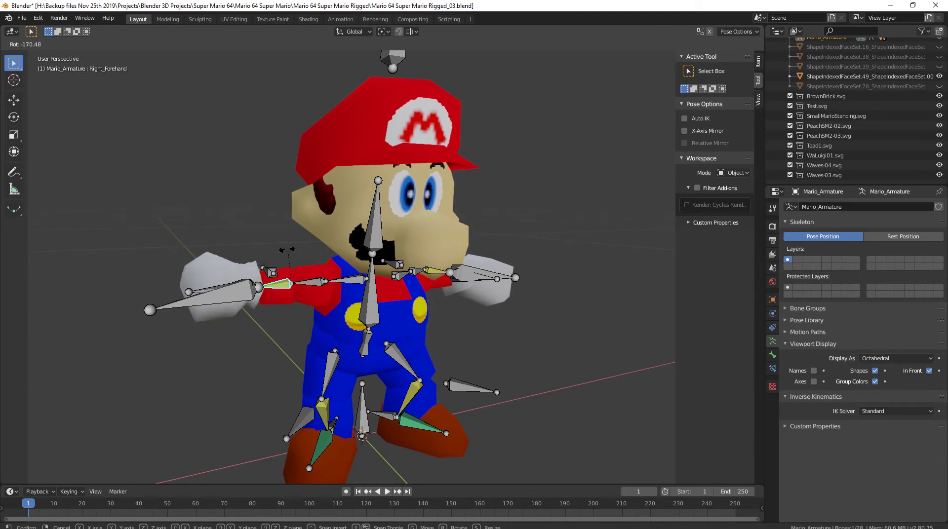
{"action": "left_click", "coordinate": [274, 345]}
Step: Move the Right_Hand_Kinematic bone forward by about 0.014 in X, -0.045 in Y and -0.002 in Z
{"action": "middle_click_drag", "start_coordinate": [274, 346], "coordinate": [312, 357]}
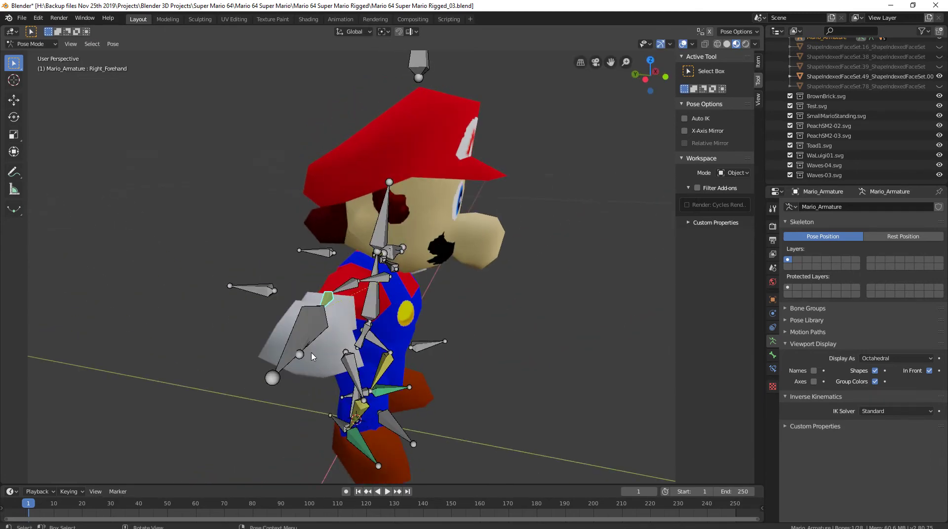
{"action": "key", "text": "g"}
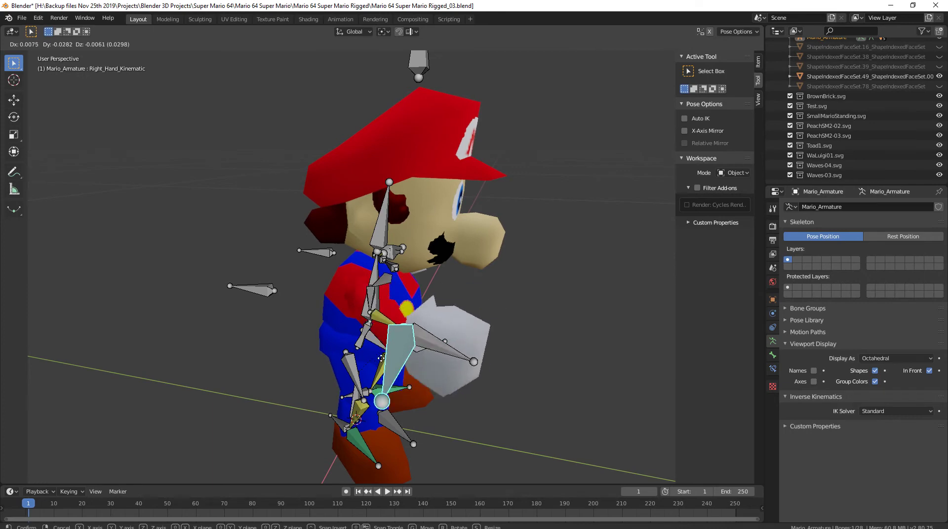
{"action": "left_click", "coordinate": [504, 363]}
Step: Move the Left_Hand_Kinematic bone from the side and front views to test the left arm's bending
{"action": "middle_click_drag", "start_coordinate": [504, 363], "coordinate": [369, 344]}
{"action": "key", "text": "g"}
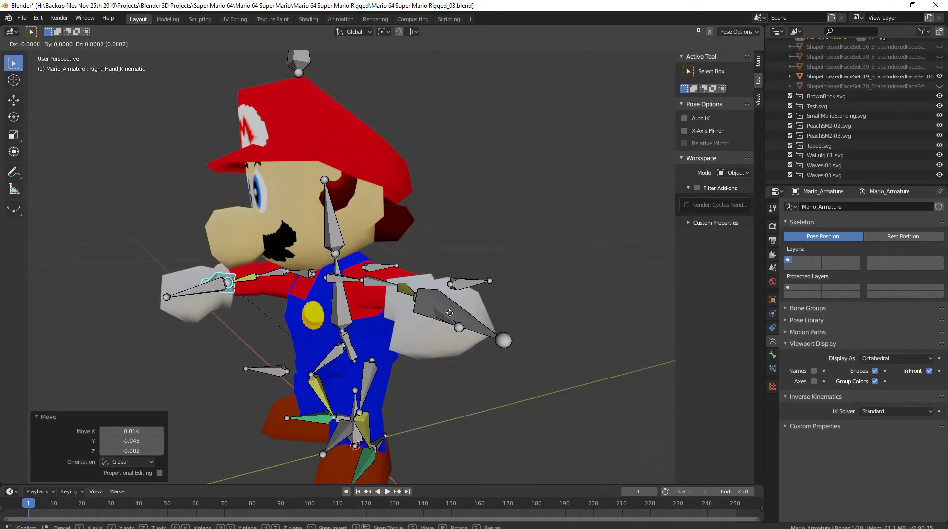
{"action": "right_click", "coordinate": [450, 313]}
{"action": "left_click", "coordinate": [450, 313]}
{"action": "key", "text": "g"}
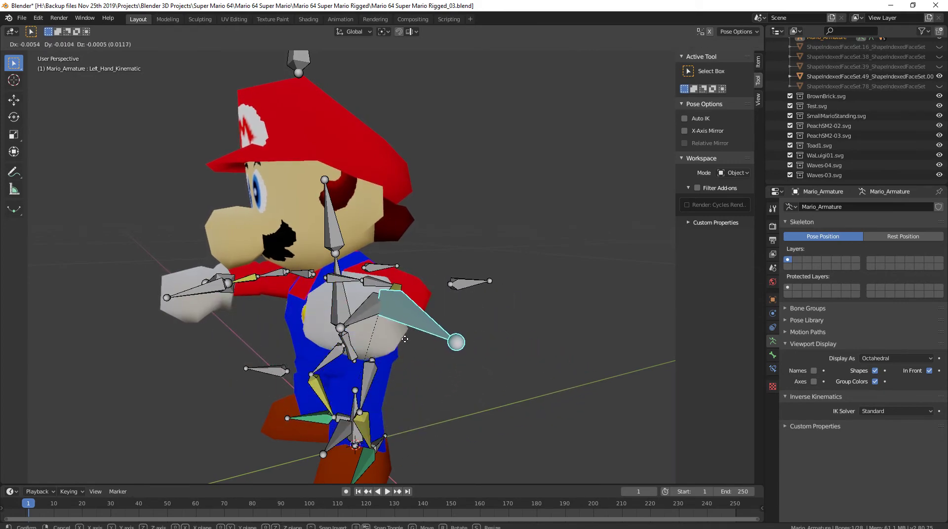
{"action": "left_click", "coordinate": [447, 351]}
{"action": "middle_click_drag", "start_coordinate": [446, 351], "coordinate": [537, 354]}
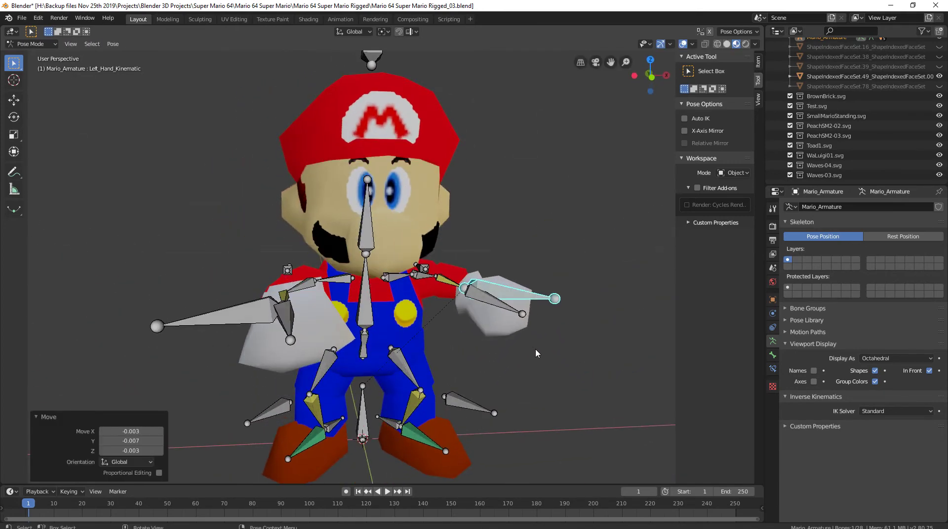
{"action": "key", "text": "g"}
{"action": "left_click", "coordinate": [525, 364]}
Step: Move the Left_Elbow control bone downward behind the body to lower the left elbow
{"action": "middle_click_drag", "start_coordinate": [524, 364], "coordinate": [433, 336]}
{"action": "left_click", "coordinate": [432, 324]}
{"action": "key", "text": "g"}
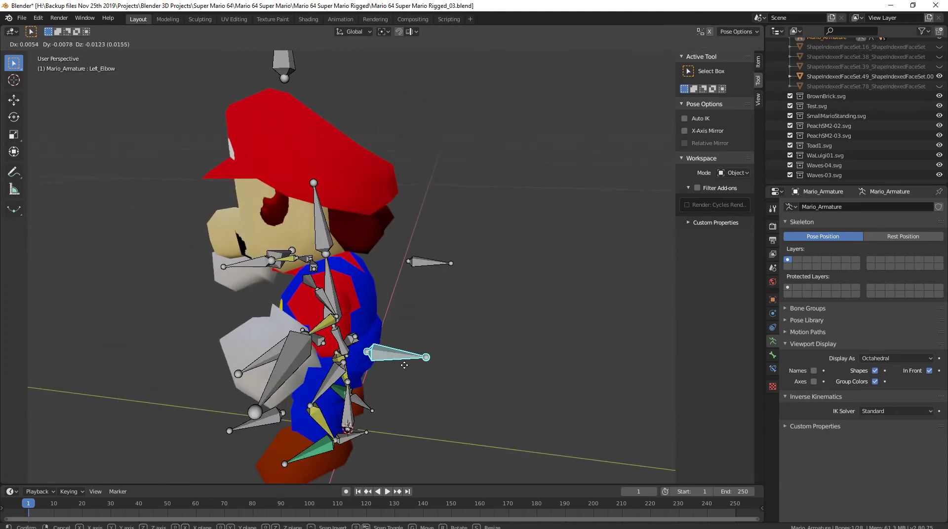
{"action": "left_click", "coordinate": [386, 385]}
Step: Raise the Left_Hand_Kinematic bone so the left forearm bends upward beside the head
{"action": "middle_click_drag", "start_coordinate": [386, 385], "coordinate": [503, 332]}
{"action": "left_click", "coordinate": [518, 320]}
{"action": "key", "text": "g"}
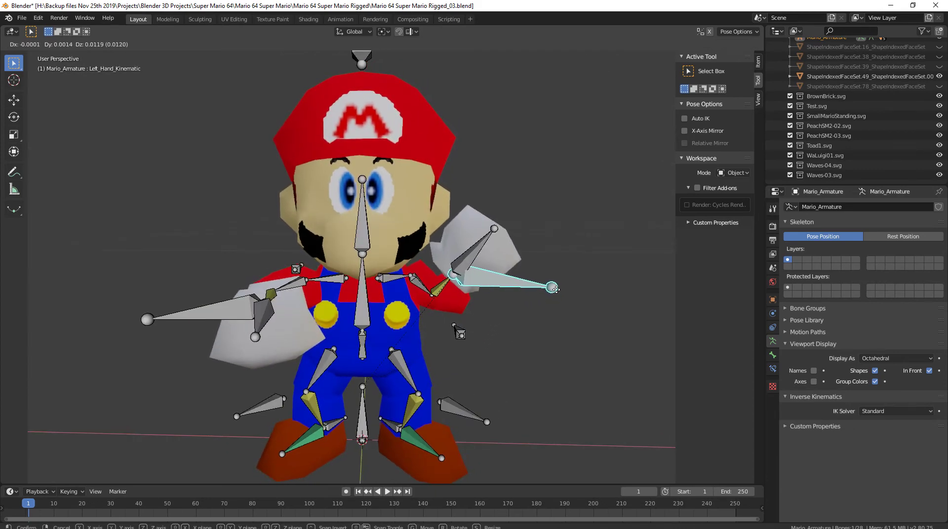
{"action": "left_click", "coordinate": [556, 289]}
Step: Move the Right_Heel bone from the side to test how the right leg bends
{"action": "middle_click_drag", "start_coordinate": [556, 289], "coordinate": [477, 349]}
{"action": "left_click", "coordinate": [352, 419]}
{"action": "key", "text": "g"}
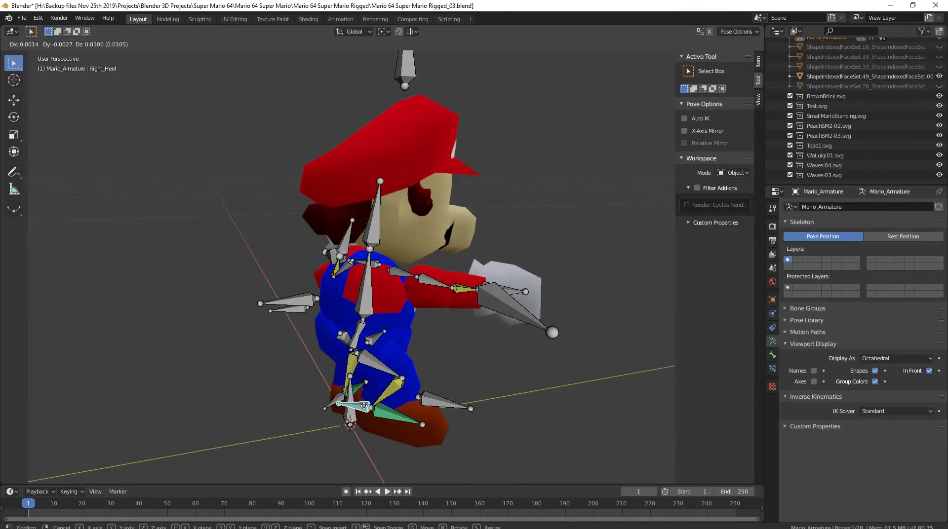
{"action": "left_click_drag", "start_coordinate": [371, 401], "coordinate": [373, 434]}
Step: Move the Left_Heel bone from the other side to test how the left leg bends
{"action": "middle_click_drag", "start_coordinate": [373, 434], "coordinate": [296, 380]}
{"action": "left_click", "coordinate": [383, 407]}
{"action": "key", "text": "g"}
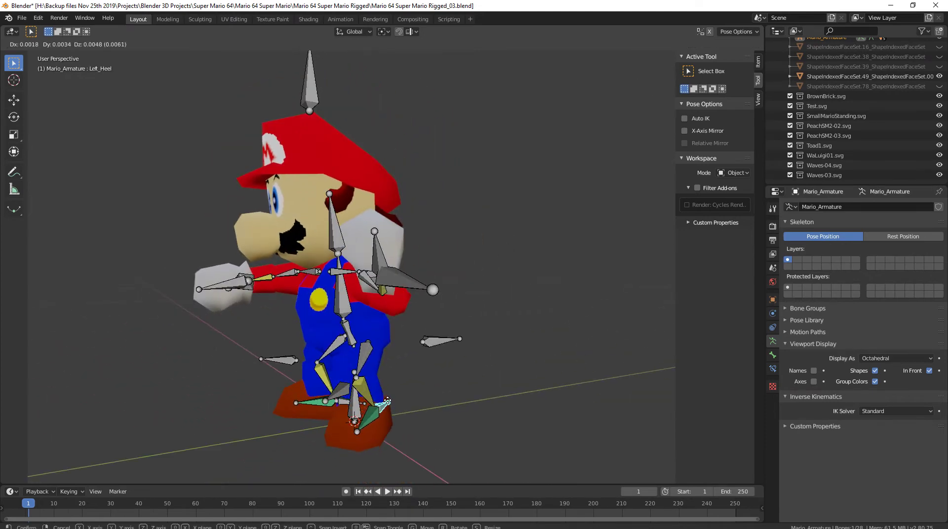
{"action": "left_click", "coordinate": [394, 406]}
{"action": "middle_click_drag", "start_coordinate": [397, 404], "coordinate": [360, 185]}
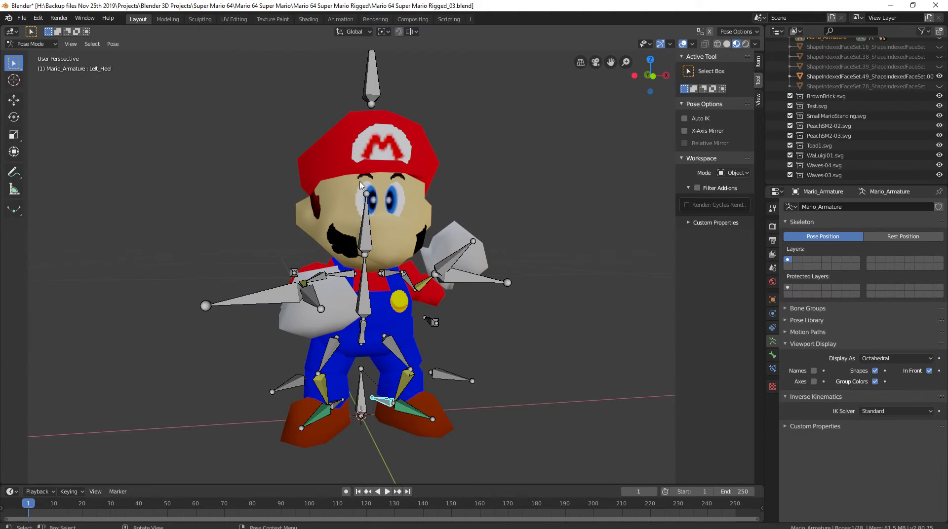
Step: Leave Pose Mode, select the Mario mesh in Object Mode, and switch it to Weight Paint mode
{"action": "middle_click_drag", "start_coordinate": [420, 241], "coordinate": [183, 90]}
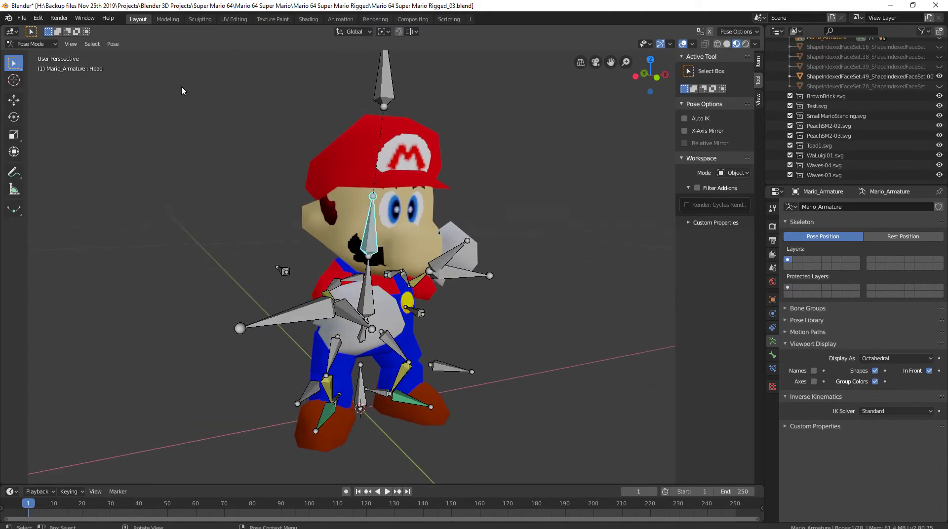
{"action": "left_click", "coordinate": [37, 45]}
{"action": "left_click", "coordinate": [34, 55]}
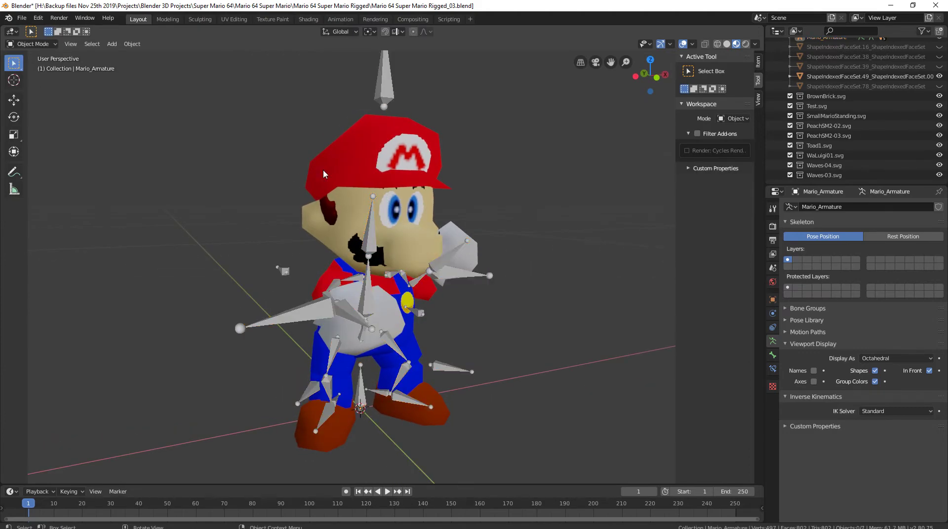
{"action": "left_click", "coordinate": [346, 171]}
{"action": "left_click", "coordinate": [30, 45]}
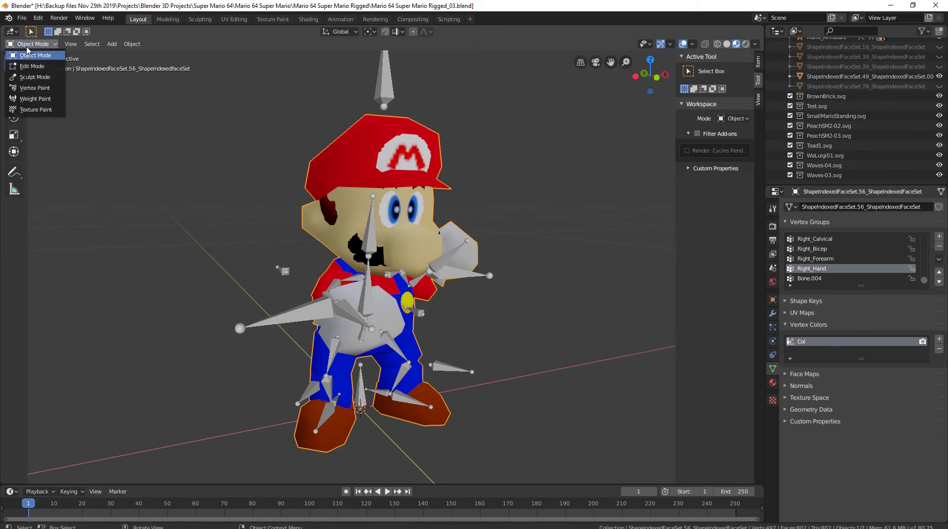
{"action": "left_click", "coordinate": [31, 99]}
{"action": "middle_click_drag", "start_coordinate": [137, 180], "coordinate": [454, 297]}
Step: Enter Edit Mode on the Mario mesh and select all the linked faces of the face and nose
{"action": "left_click", "coordinate": [33, 44]}
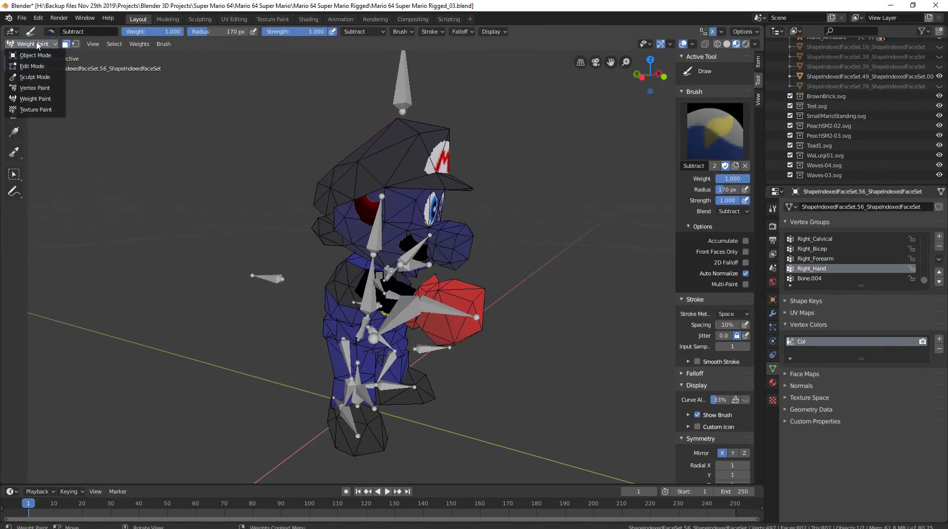
{"action": "left_click", "coordinate": [29, 66]}
{"action": "middle_click_drag", "start_coordinate": [475, 289], "coordinate": [518, 282]}
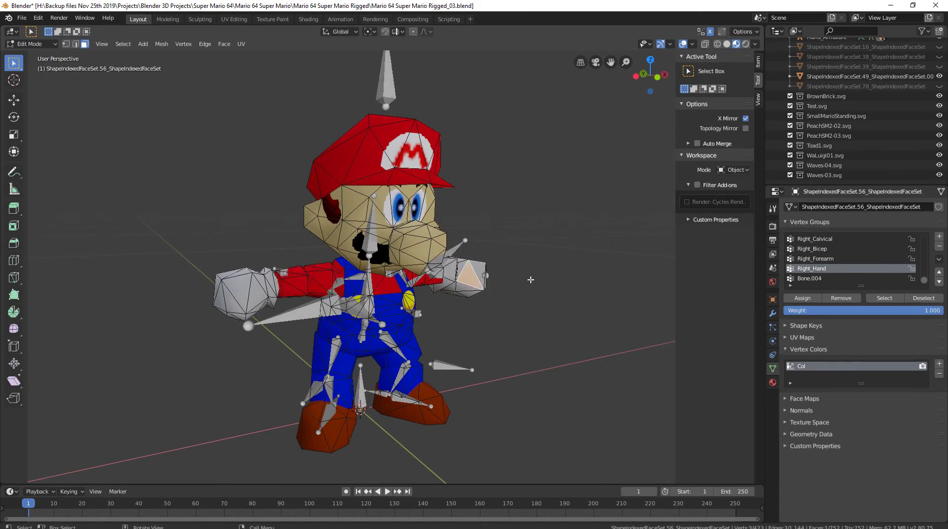
{"action": "middle_click_drag", "start_coordinate": [458, 182], "coordinate": [380, 239]}
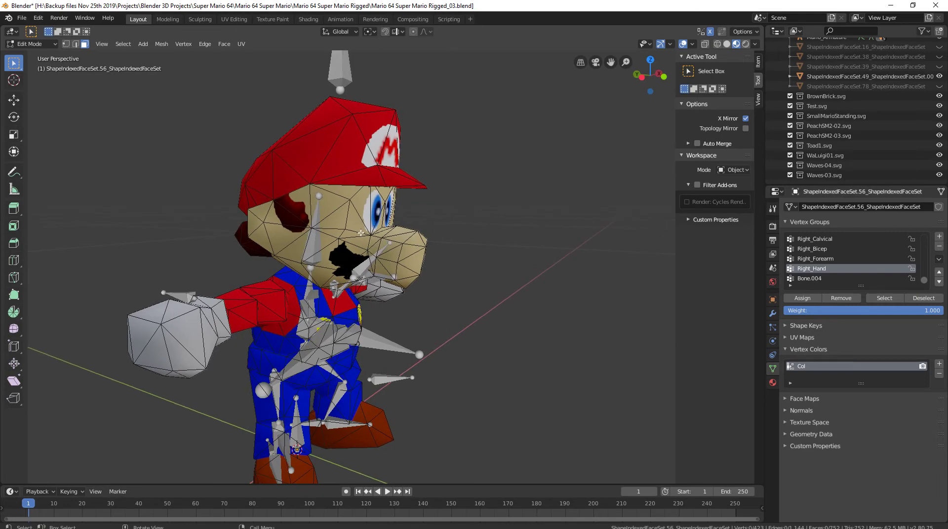
{"action": "key", "text": "l"}
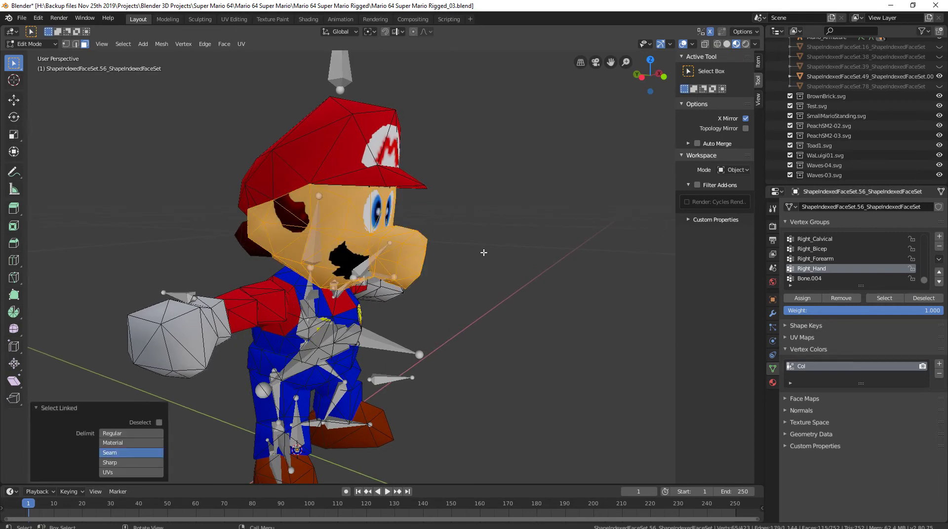
{"action": "middle_click_drag", "start_coordinate": [530, 237], "coordinate": [64, 49]}
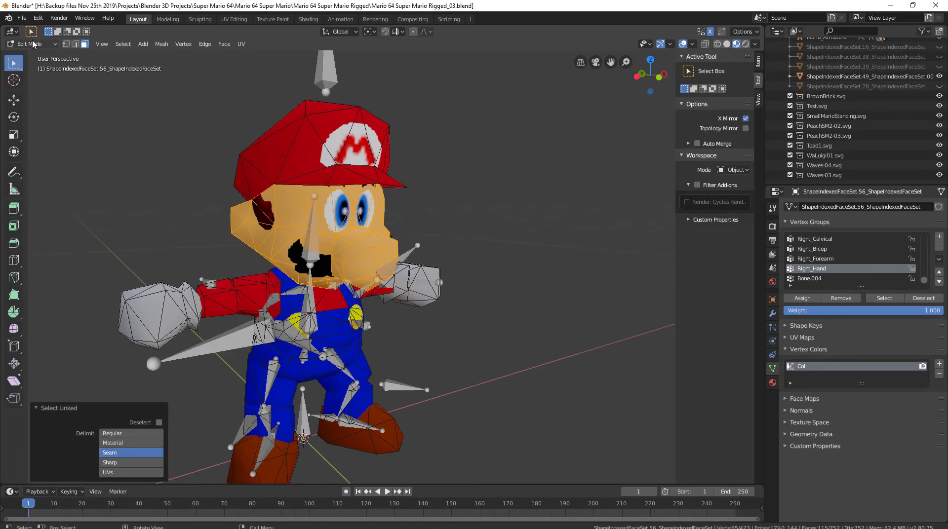
Step: Return to Weight Paint mode and make the Head vertex group active
{"action": "left_click", "coordinate": [33, 43]}
{"action": "left_click", "coordinate": [34, 97]}
{"action": "mouse_move", "coordinate": [503, 278]}
{"action": "middle_mouse_down"}
{"action": "mouse_move", "coordinate": [444, 281]}
{"action": "mouse_move", "coordinate": [465, 277]}
{"action": "middle_mouse_up"}
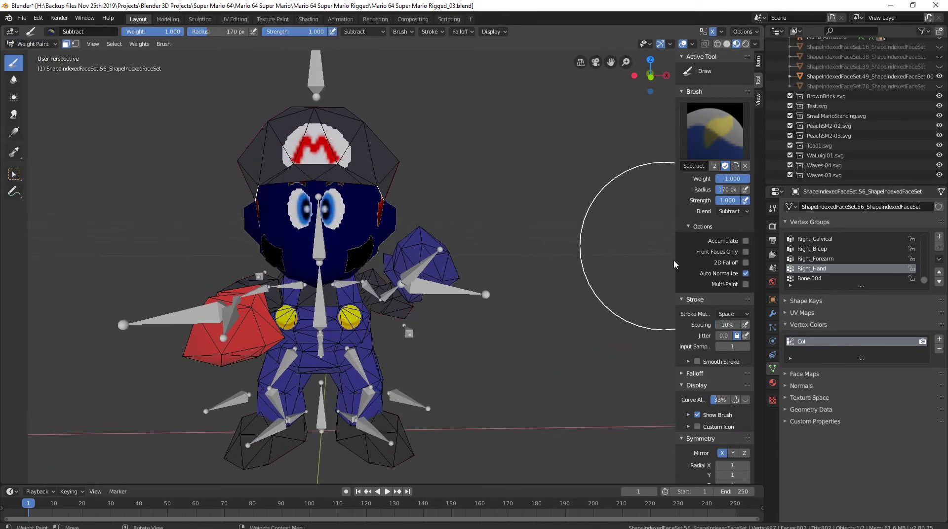
{"action": "scroll", "coordinate": [863, 265], "scroll_direction": "up", "scroll_amount": 5}
{"action": "left_click", "coordinate": [816, 269]}
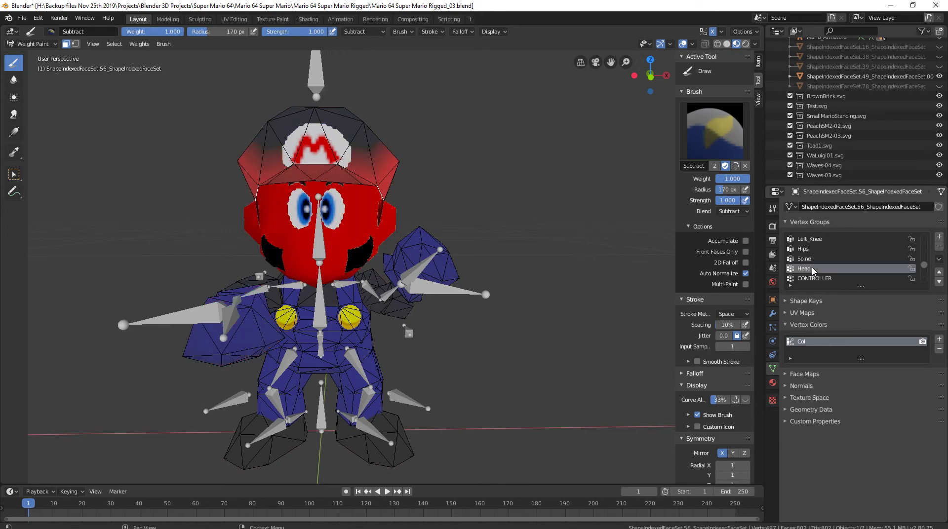
Step: Choose the Add weight brush and examine the Head group's weights around the face and cap
{"action": "mouse_move", "coordinate": [364, 228]}
{"action": "middle_mouse_down"}
{"action": "mouse_move", "coordinate": [581, 239]}
{"action": "mouse_move", "coordinate": [543, 248]}
{"action": "mouse_move", "coordinate": [339, 153]}
{"action": "middle_mouse_up"}
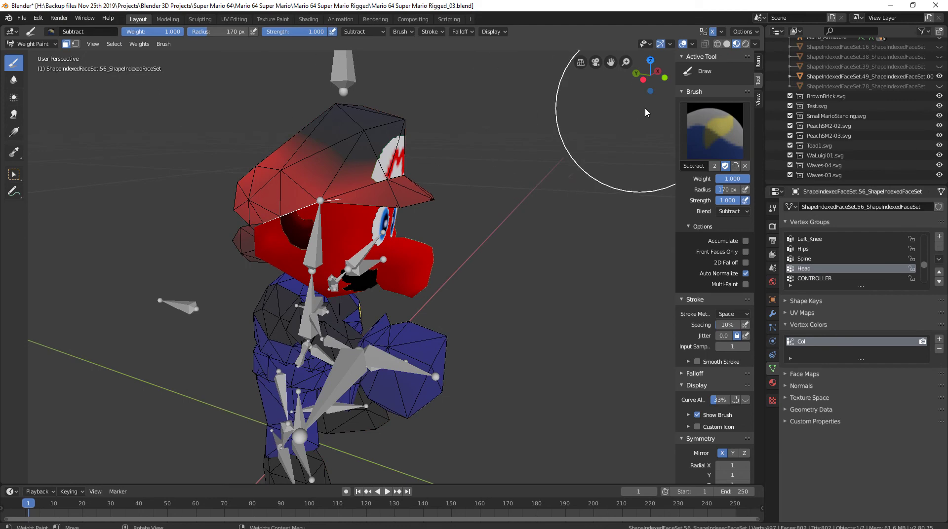
{"action": "left_click", "coordinate": [721, 116]}
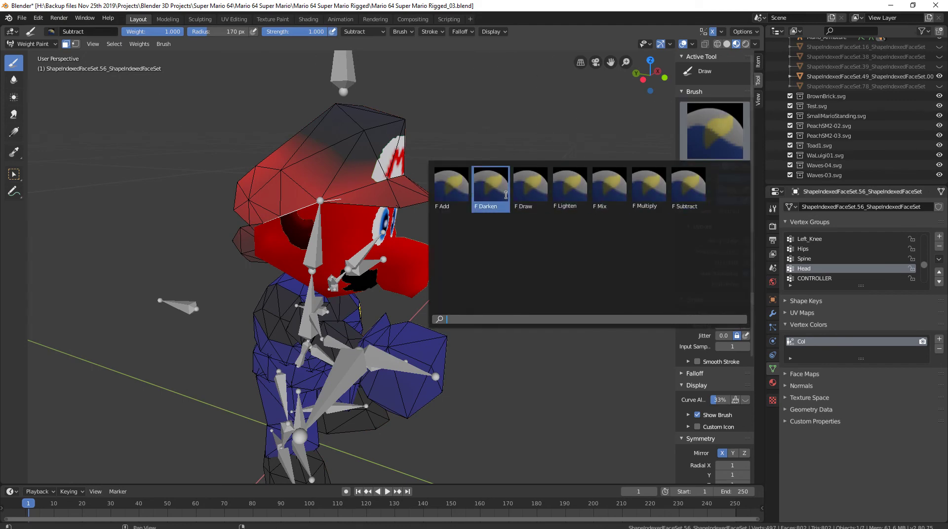
{"action": "left_click", "coordinate": [451, 187]}
{"action": "middle_click_drag", "start_coordinate": [374, 152], "coordinate": [357, 156]}
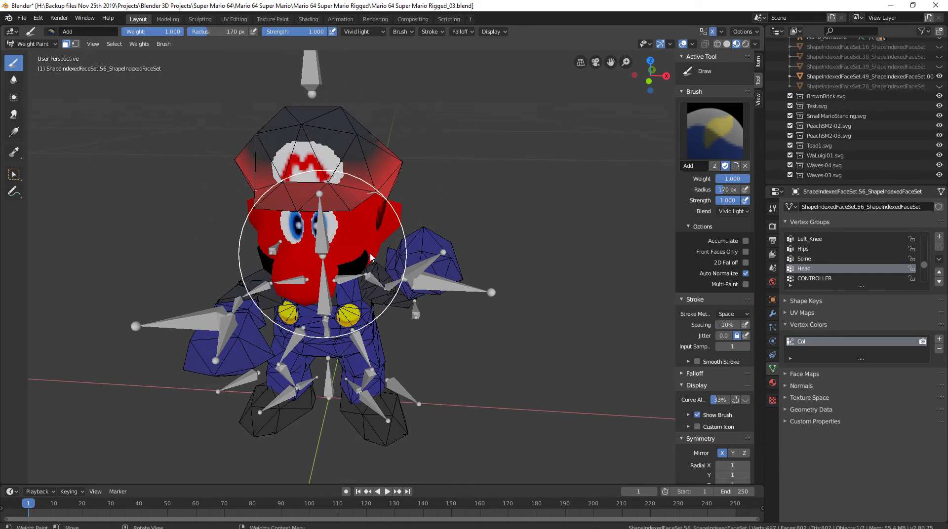
{"action": "middle_click_drag", "start_coordinate": [371, 257], "coordinate": [473, 201]}
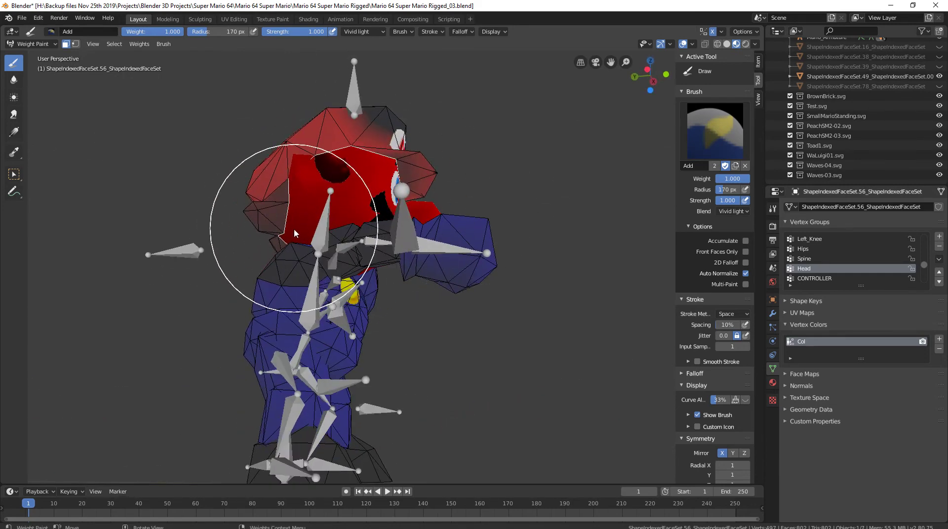
{"action": "middle_click_drag", "start_coordinate": [330, 232], "coordinate": [388, 248]}
{"action": "middle_click_drag", "start_coordinate": [330, 237], "coordinate": [474, 274]}
{"action": "mouse_move", "coordinate": [338, 164]}
{"action": "middle_mouse_down"}
{"action": "mouse_move", "coordinate": [476, 229]}
{"action": "mouse_move", "coordinate": [192, 64]}
{"action": "middle_mouse_up"}
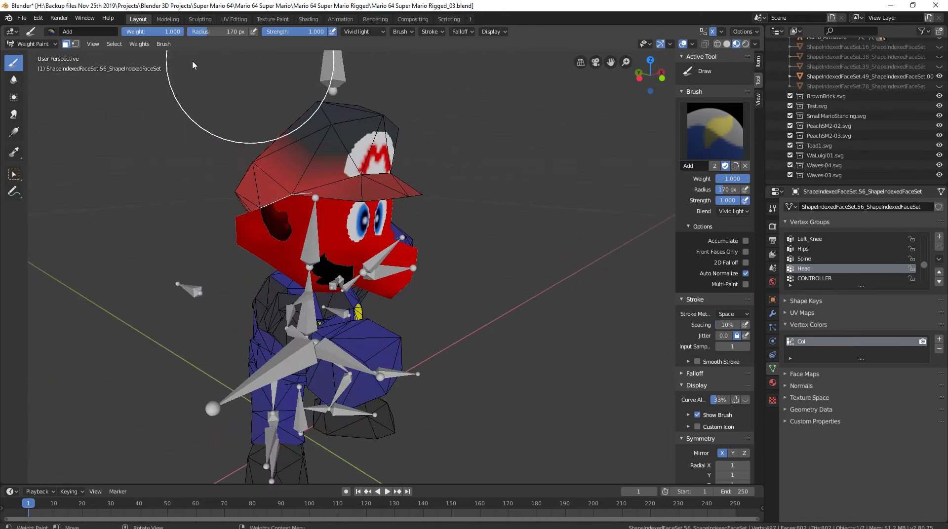
Step: Return to Object Mode, select Mario_Armature, and switch it to Pose Mode
{"action": "left_click", "coordinate": [44, 46]}
{"action": "left_click", "coordinate": [39, 56]}
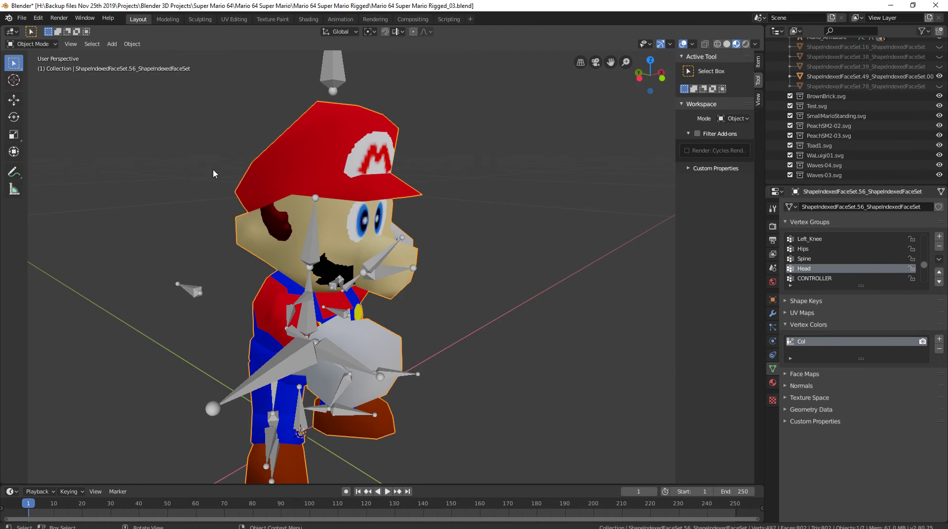
{"action": "left_click", "coordinate": [308, 256]}
{"action": "left_click", "coordinate": [46, 48]}
{"action": "left_click", "coordinate": [37, 77]}
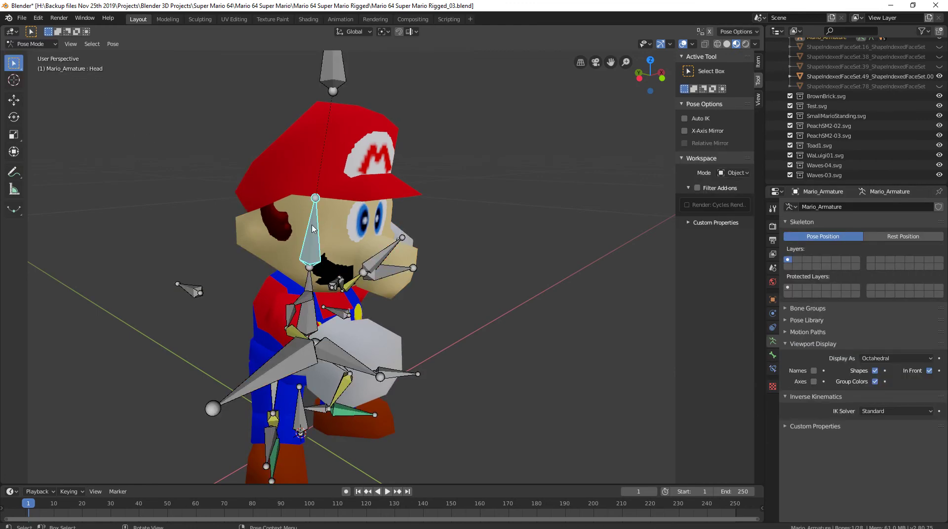
Step: Rotate the Head bone and the Spine bone in turn to test how the head and torso deform
{"action": "key", "text": "r"}
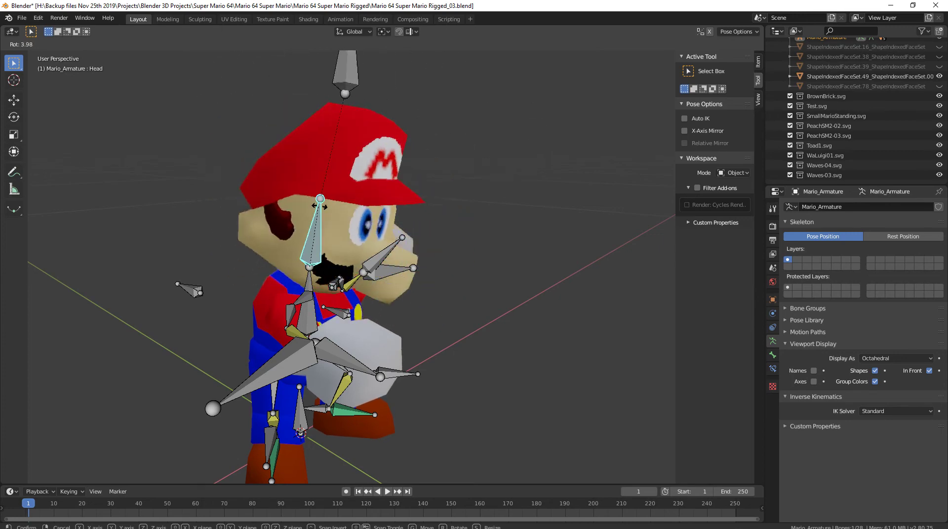
{"action": "left_click", "coordinate": [297, 190]}
{"action": "middle_click_drag", "start_coordinate": [353, 281], "coordinate": [408, 283]}
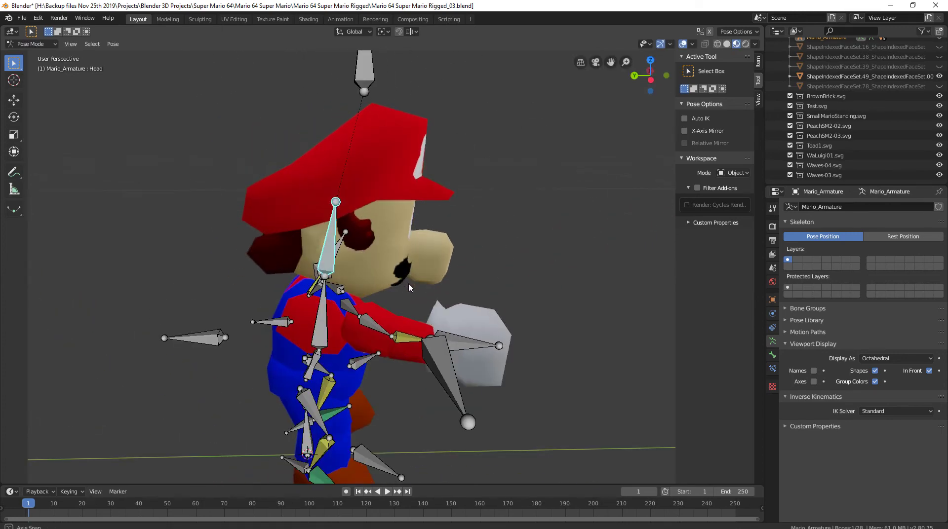
{"action": "left_click", "coordinate": [323, 311]}
{"action": "key", "text": "r"}
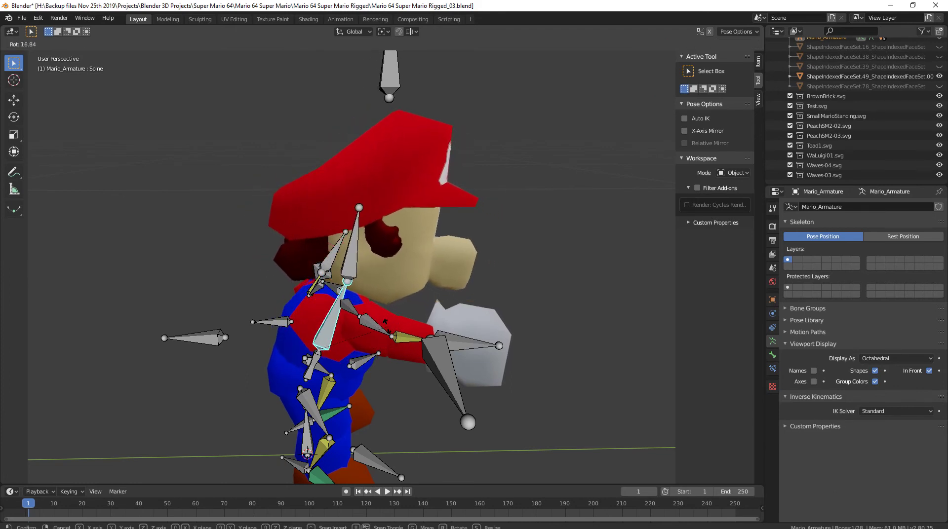
{"action": "left_click", "coordinate": [713, 346]}
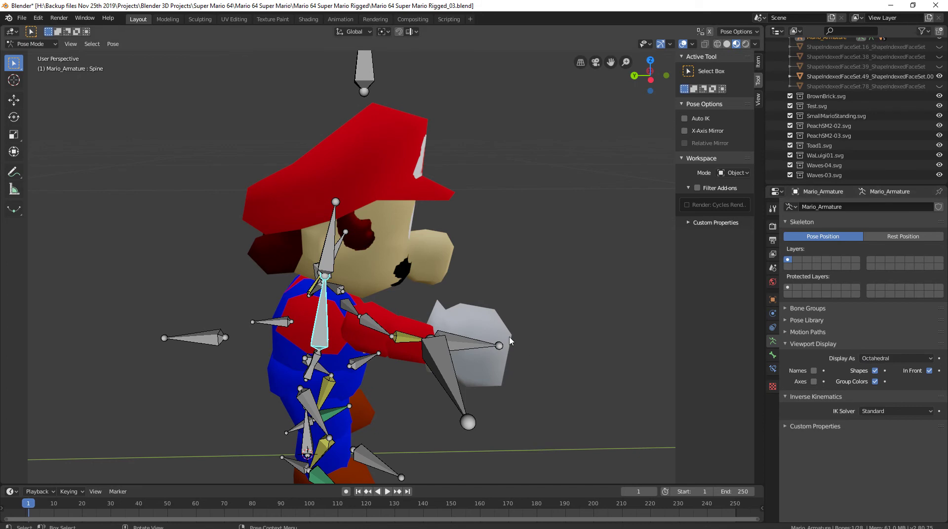
{"action": "left_click", "coordinate": [786, 333]}
{"action": "left_click", "coordinate": [785, 332]}
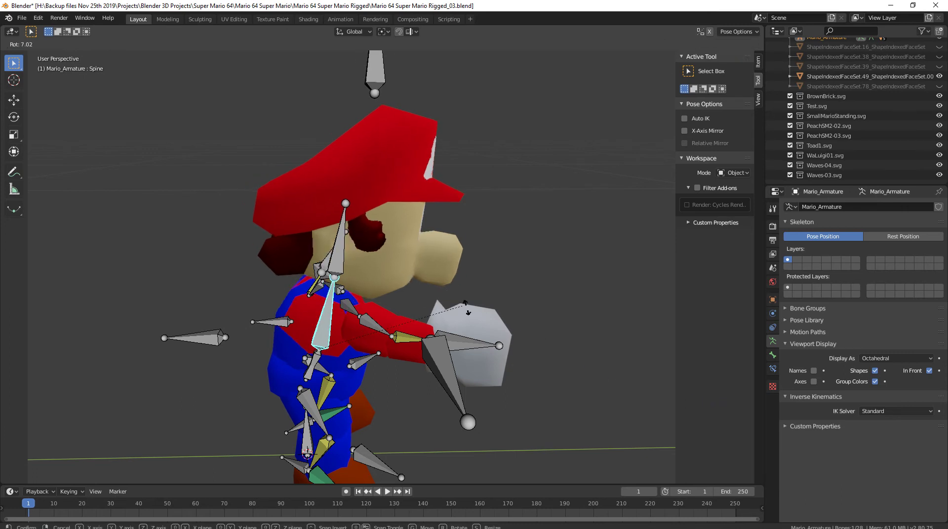
Step: Open the bone properties, enable Inherit Rotation for the Head bone, and try rotating the Spine bone
{"action": "left_click", "coordinate": [772, 355]}
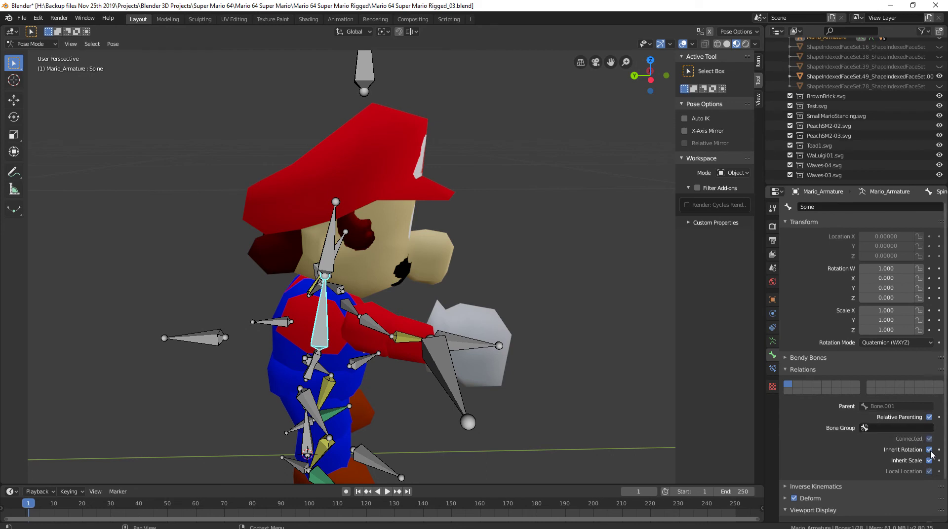
{"action": "scroll", "coordinate": [548, 360], "scroll_direction": "down", "scroll_amount": 4}
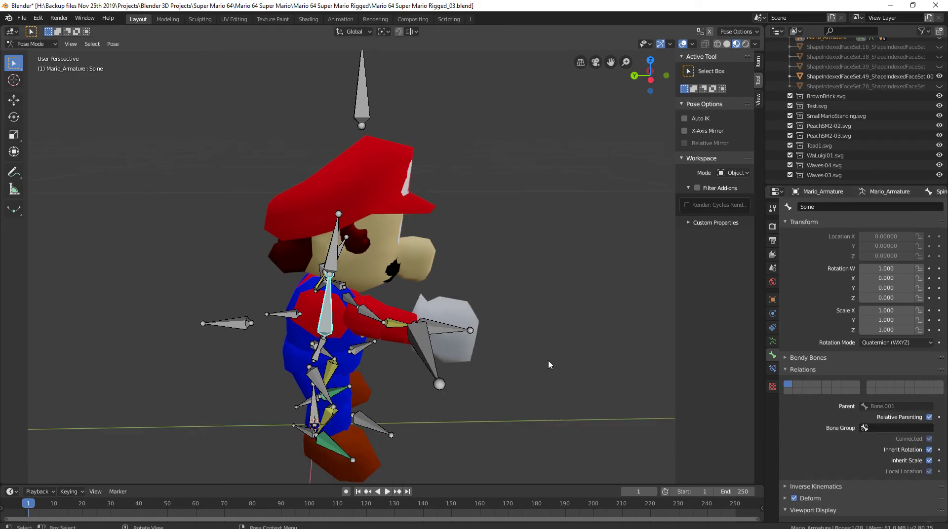
{"action": "left_click", "coordinate": [337, 264]}
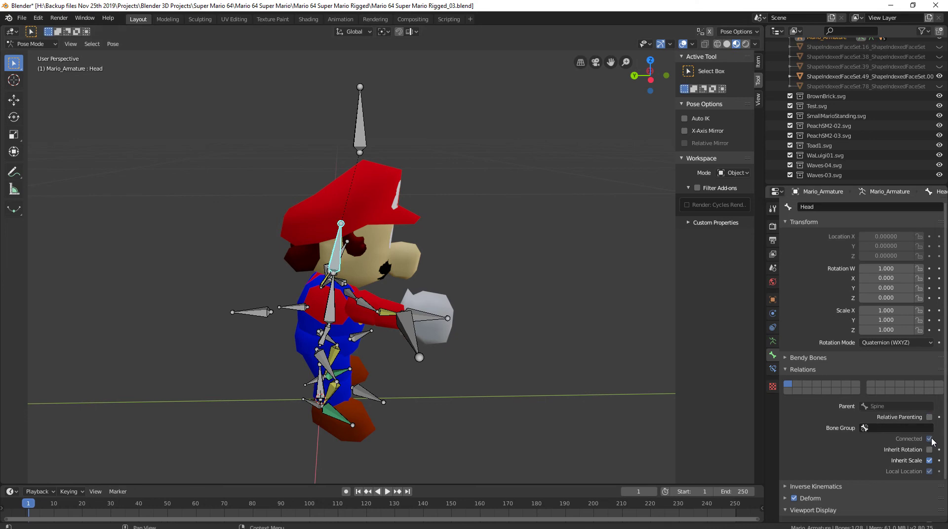
{"action": "left_click", "coordinate": [335, 296]}
{"action": "key", "text": "r"}
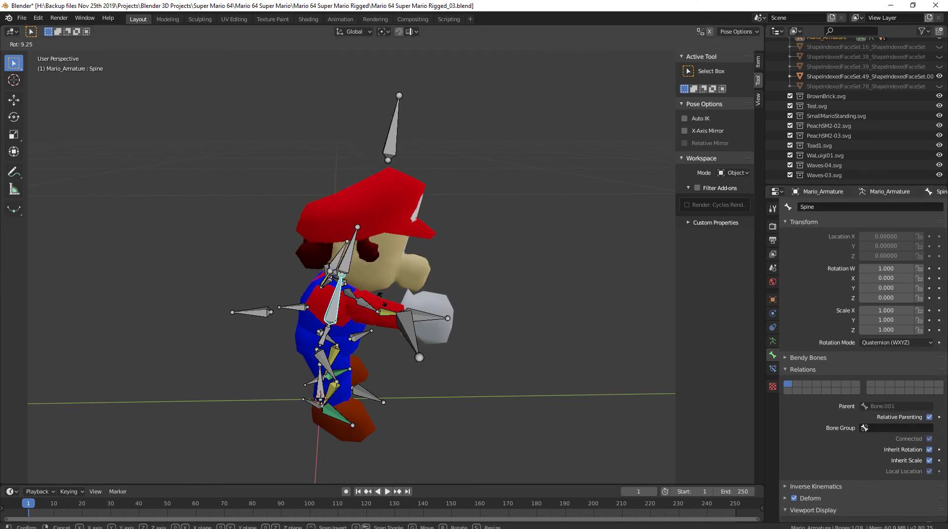
{"action": "key", "text": "Escape"}
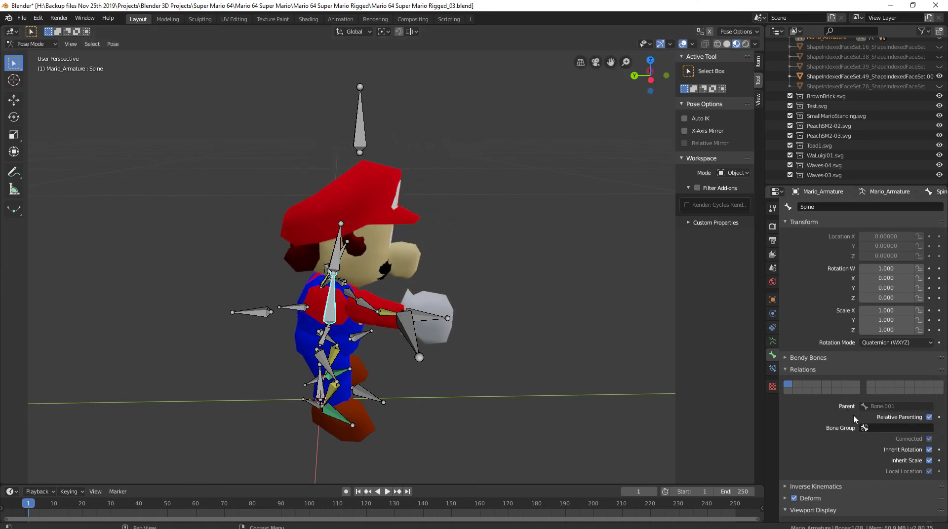
Step: Try rotating the Spine bone with its Inherit Rotation disabled, and enable the option again
{"action": "key", "text": "r"}
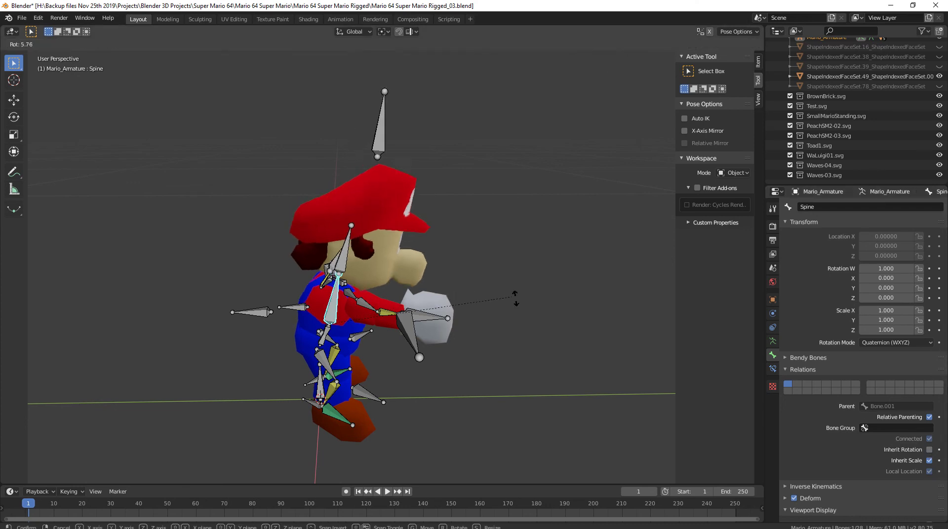
{"action": "key", "text": "Escape"}
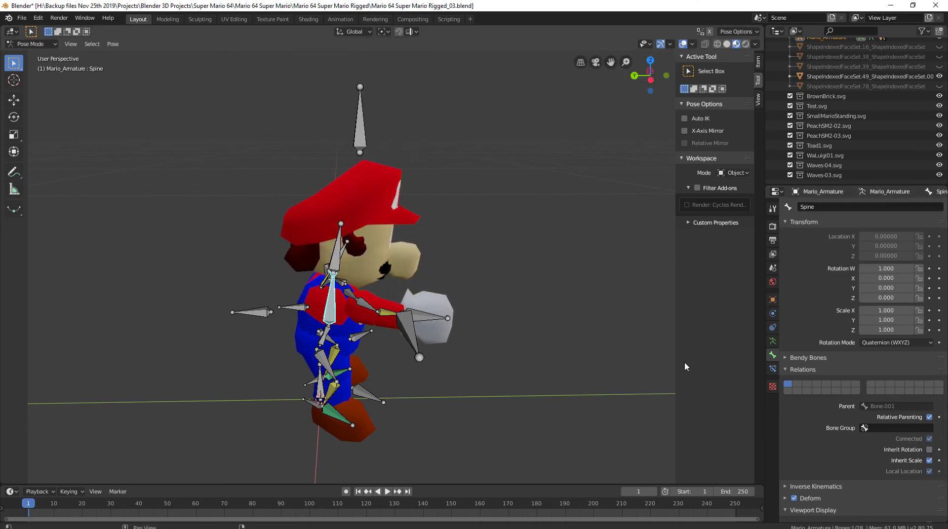
{"action": "left_click", "coordinate": [929, 450]}
Step: Disable Inherit Rotation for the Head bone and rotate the Spine bone to test that the head stays upright
{"action": "left_click", "coordinate": [334, 261]}
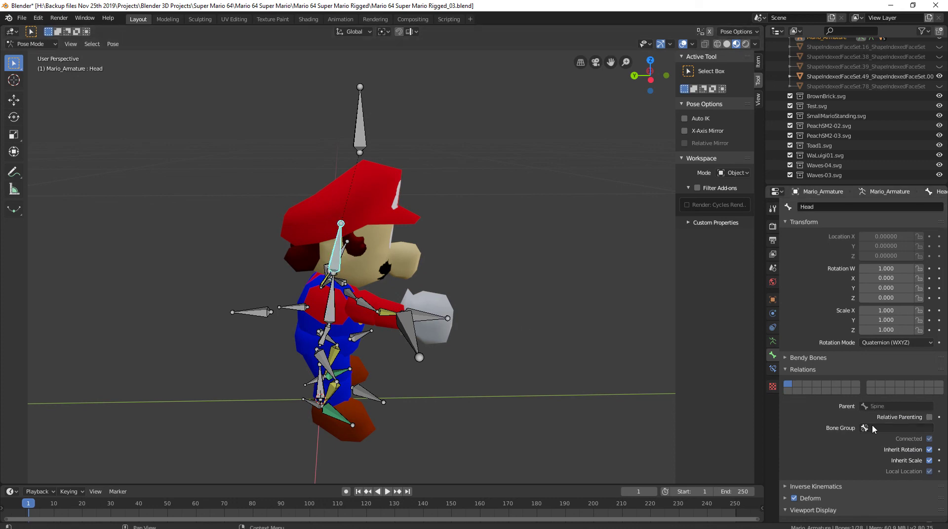
{"action": "left_click", "coordinate": [928, 450]}
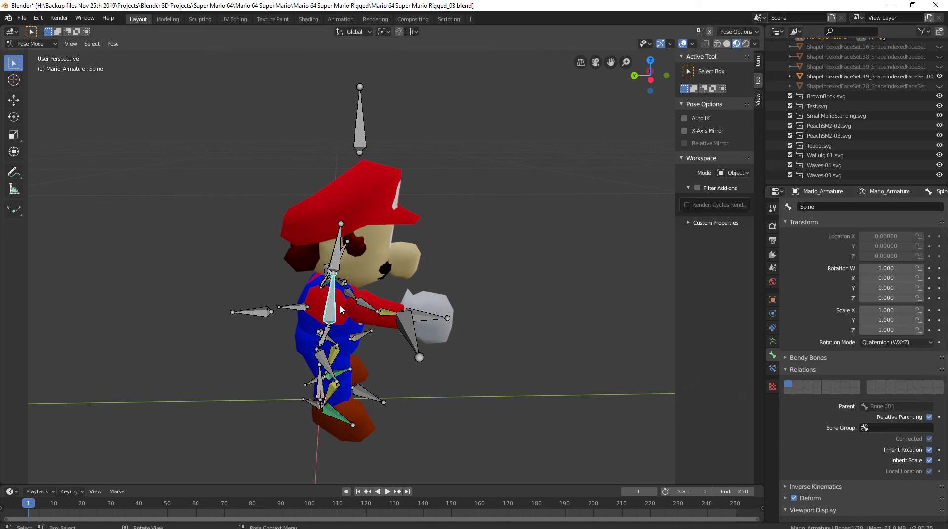
{"action": "key", "text": "r"}
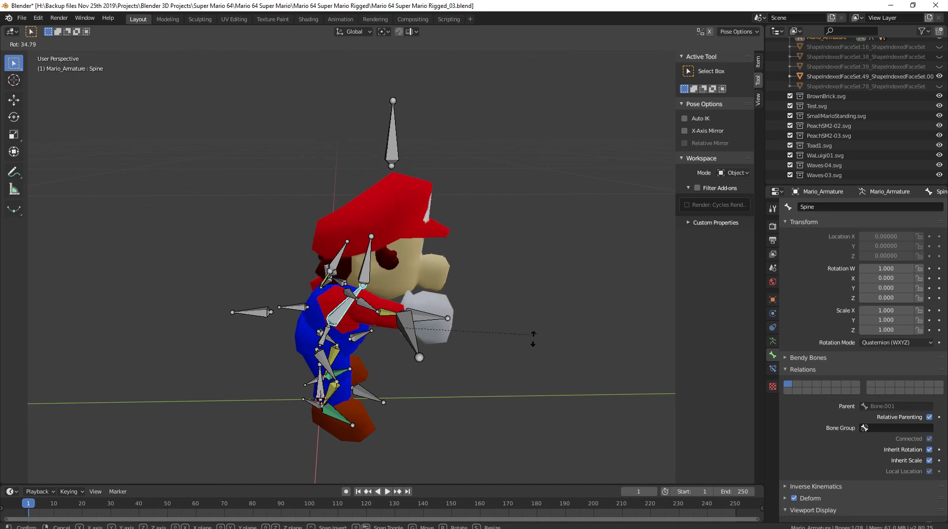
{"action": "right_click", "coordinate": [492, 275]}
Step: Rotate Bone.004 above the cap to test how the cap deforms, and view the model from the front
{"action": "middle_click_drag", "start_coordinate": [586, 269], "coordinate": [402, 175]}
{"action": "scroll", "coordinate": [479, 265], "scroll_direction": "up", "scroll_amount": 2}
{"action": "scroll", "coordinate": [474, 183], "scroll_direction": "down", "scroll_amount": 3}
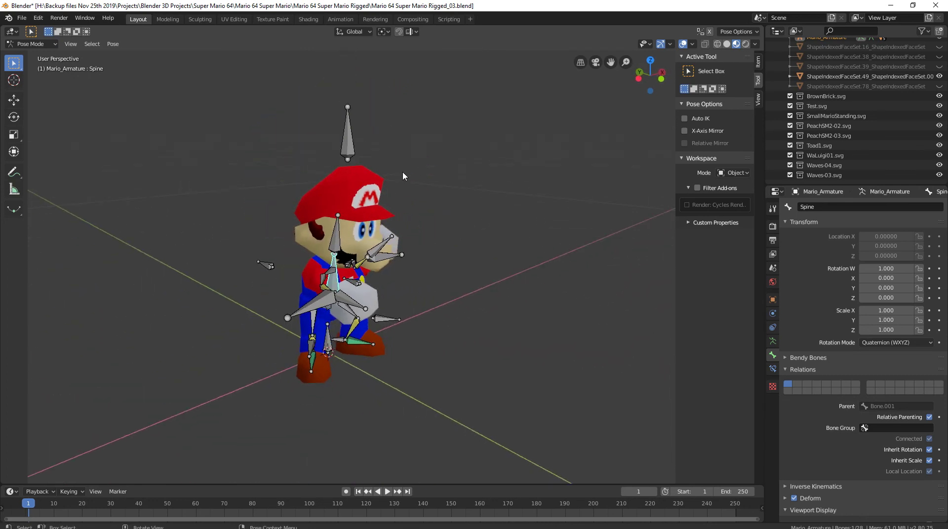
{"action": "left_click", "coordinate": [350, 148]}
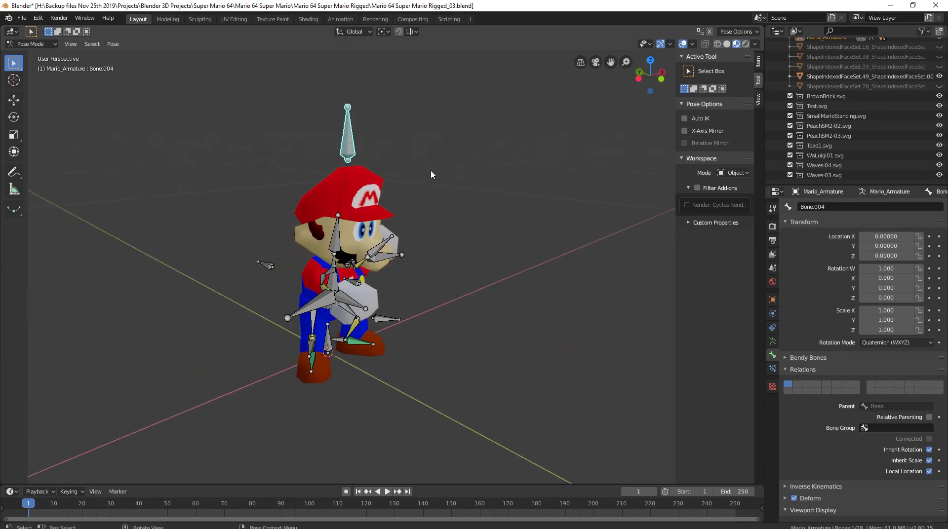
{"action": "key", "text": "r"}
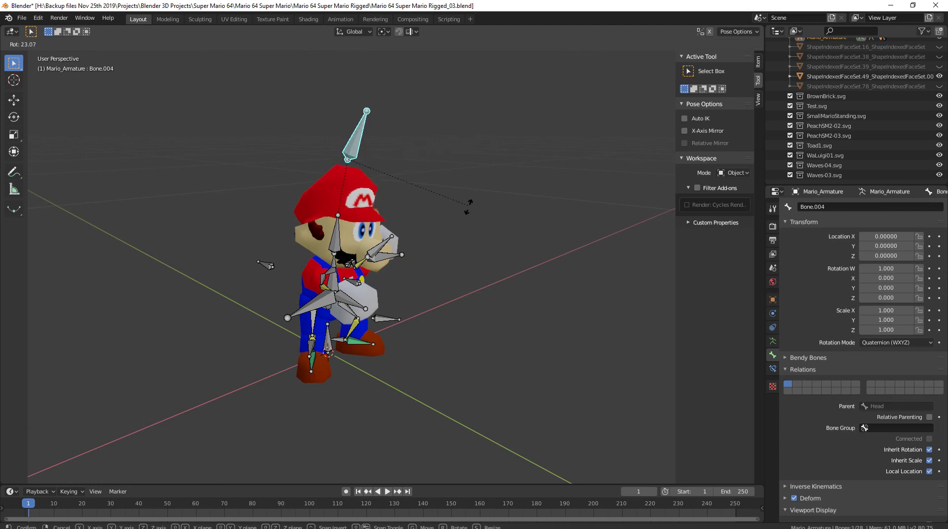
{"action": "key", "text": "Escape"}
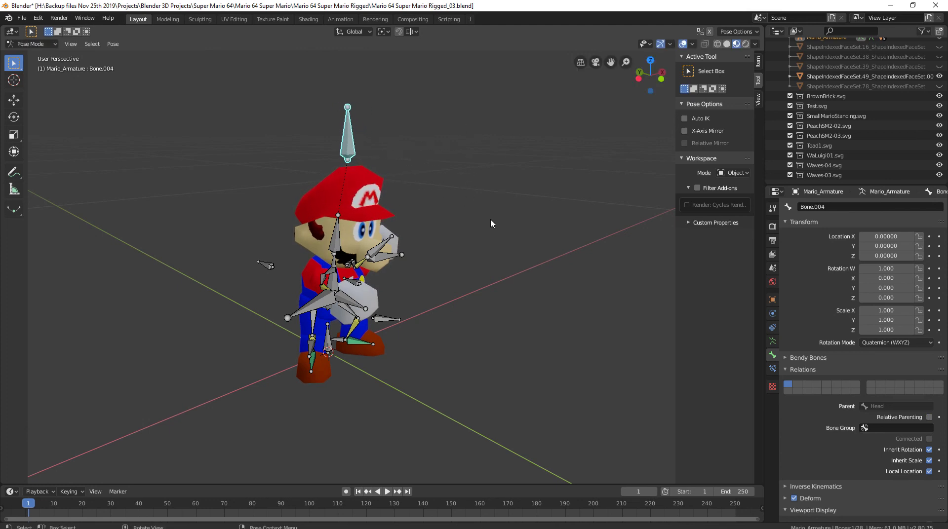
{"action": "middle_click_drag", "start_coordinate": [489, 214], "coordinate": [589, 167]}
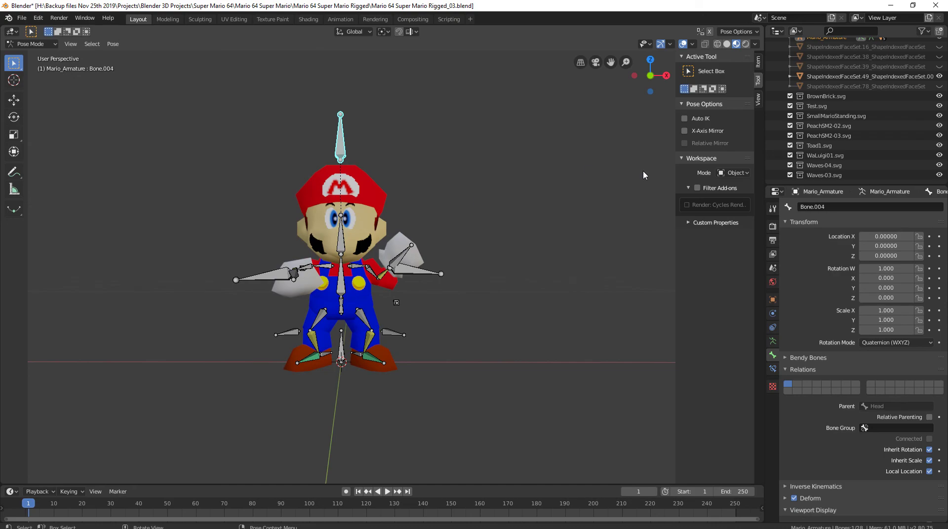